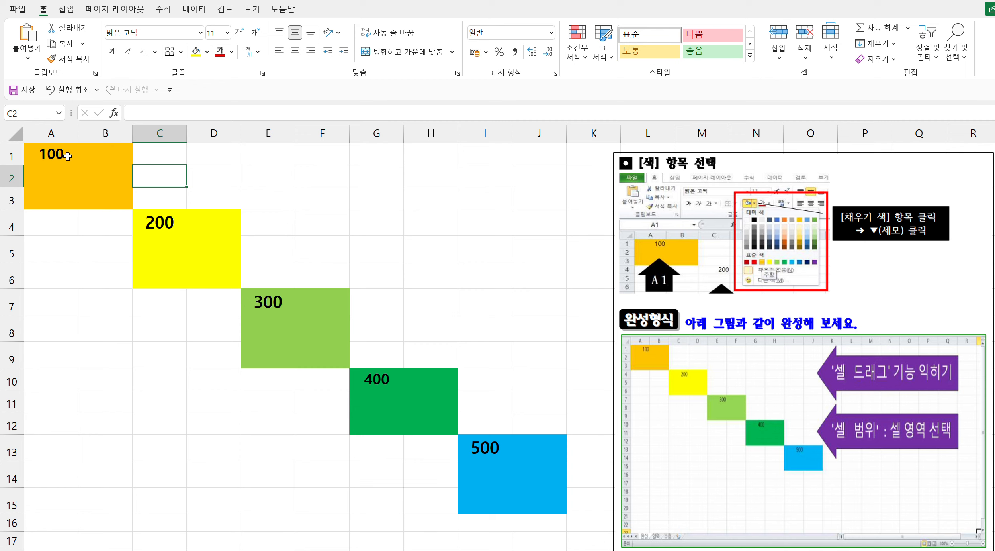
Replace the numbers in cells A1 and C4 with the season names 봄 and 여름.
click(52, 154)
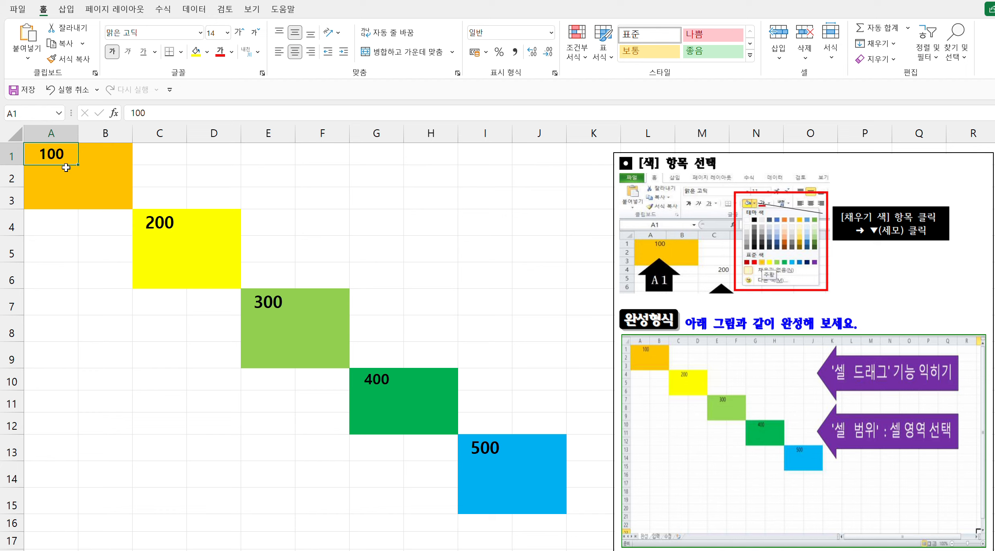
key(BackSpace)
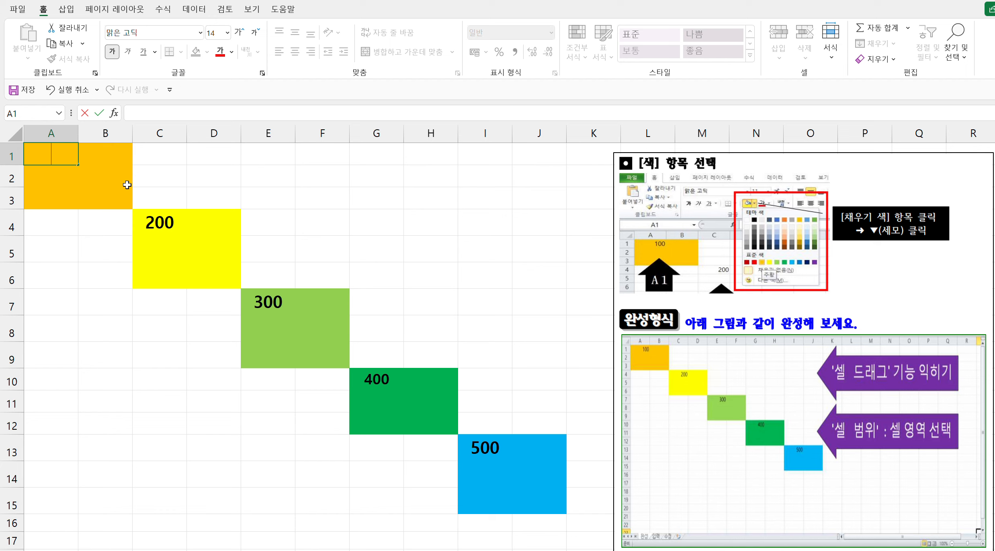
text(ㅂㅗㅁ)
key(Return)
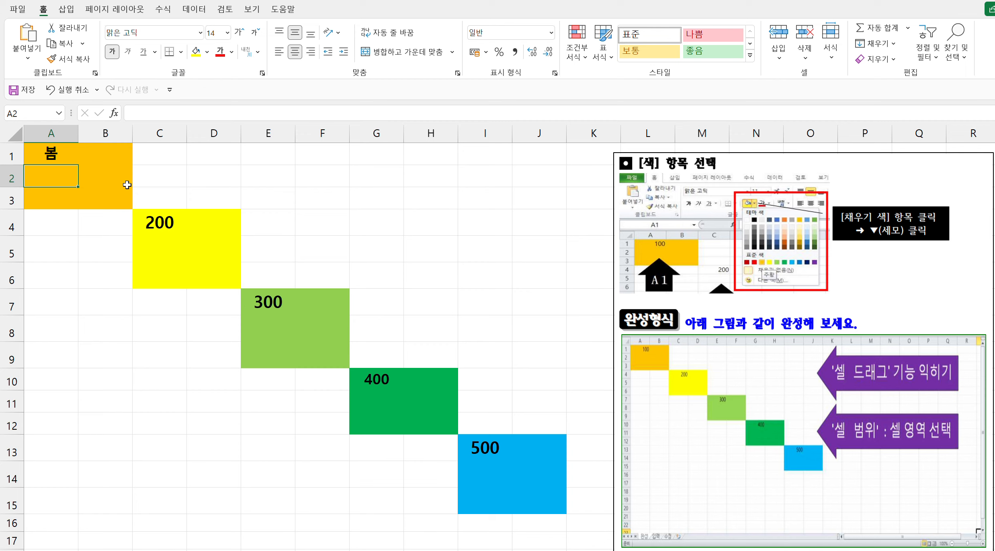
click(167, 224)
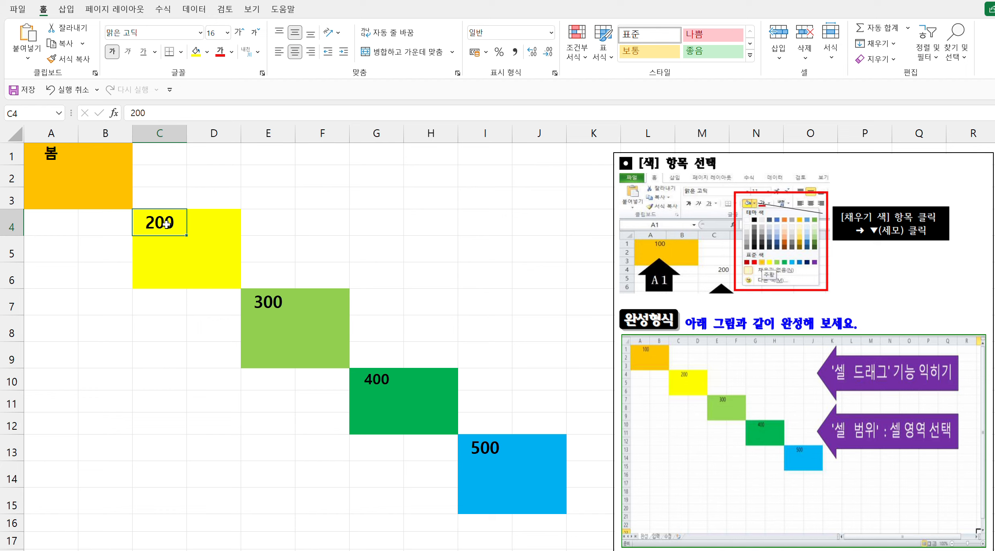
text(여르)
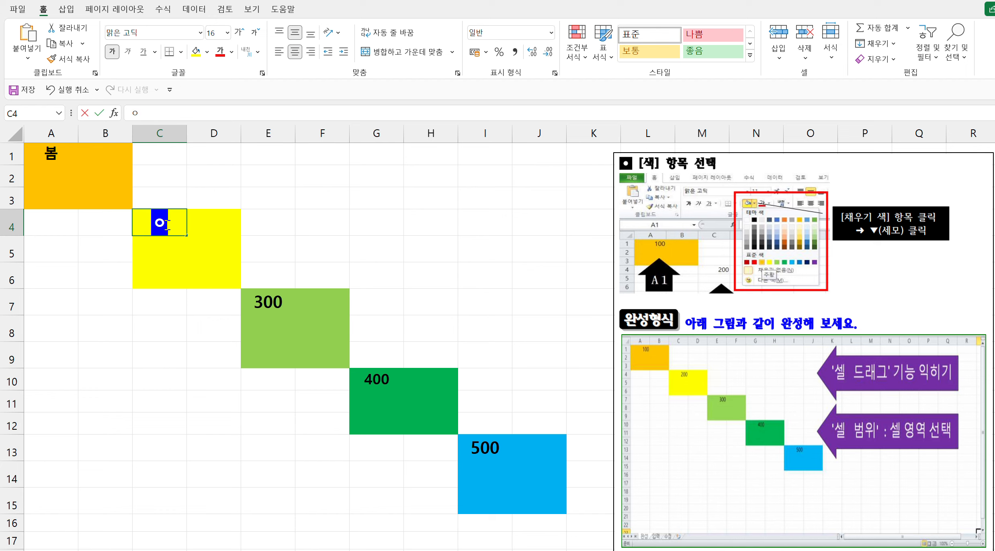
text(ㅁ)
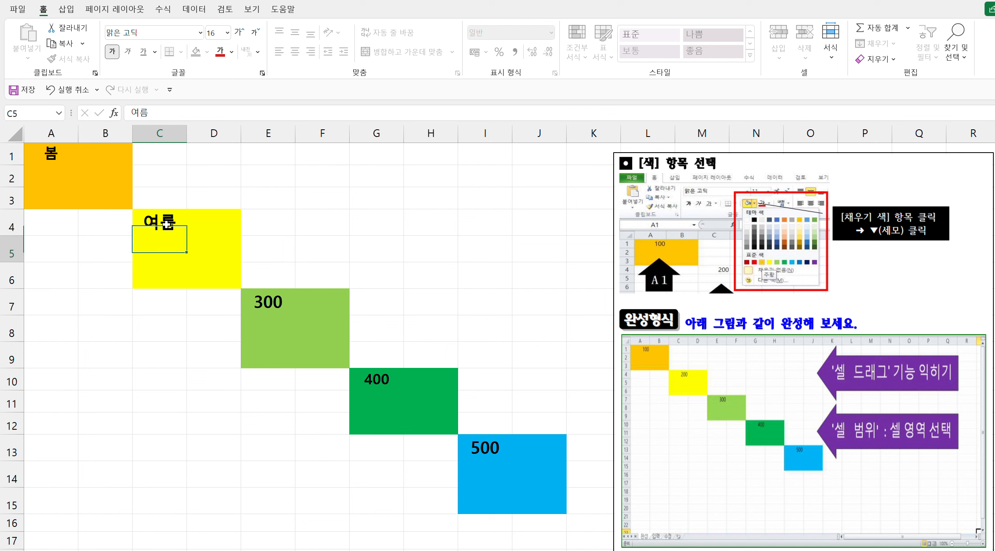
key(Return)
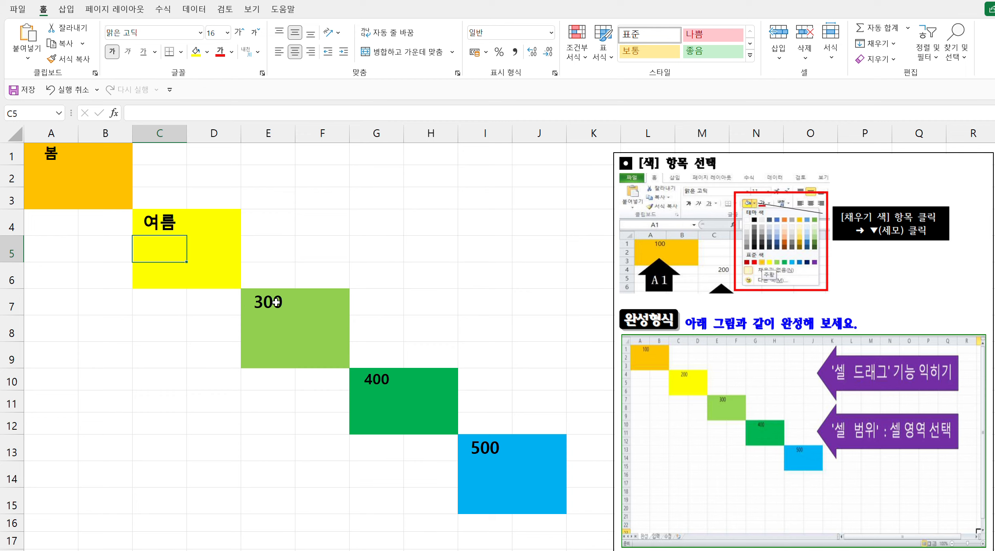
Replace the numbers in cells E7 and G10 with the season names 가을 and 겨울.
click(277, 303)
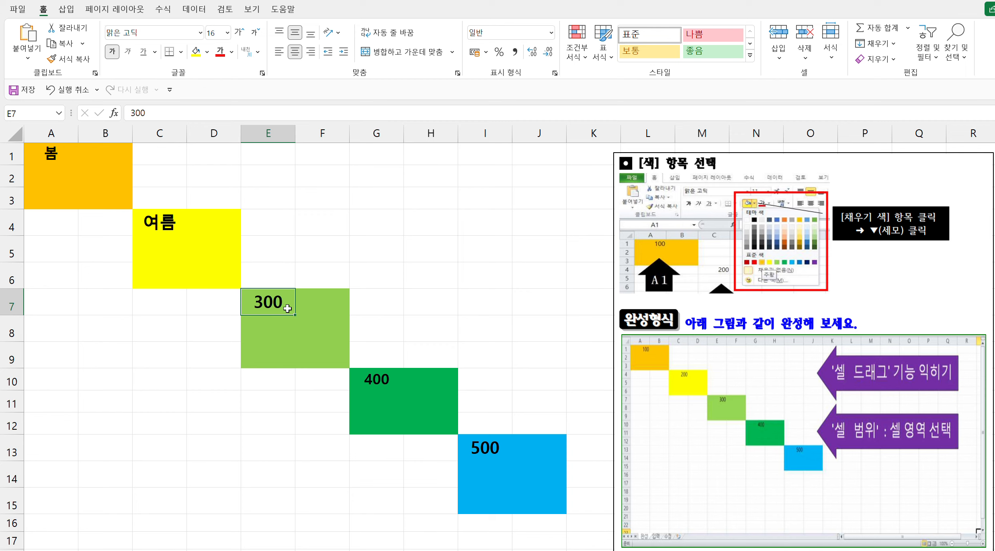
text(가을)
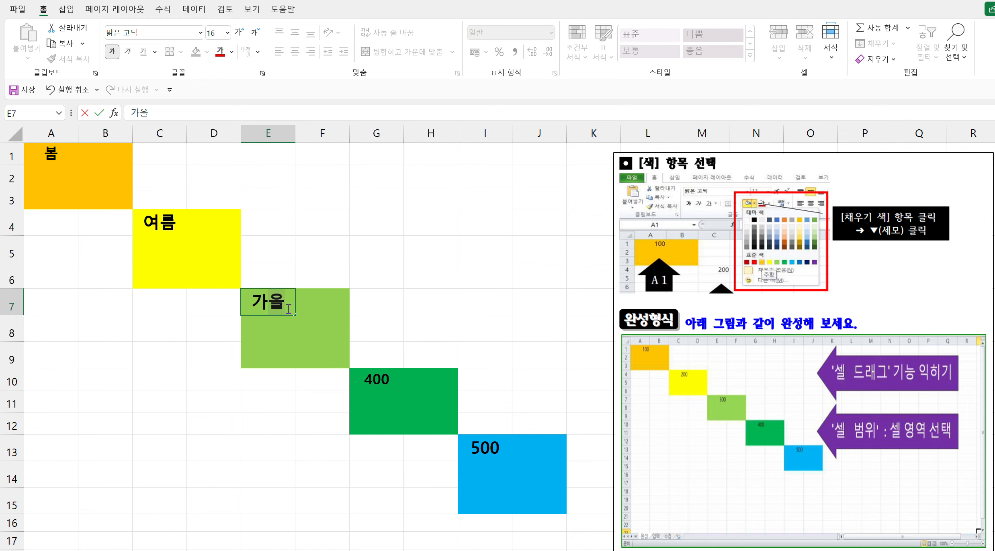
key(Return)
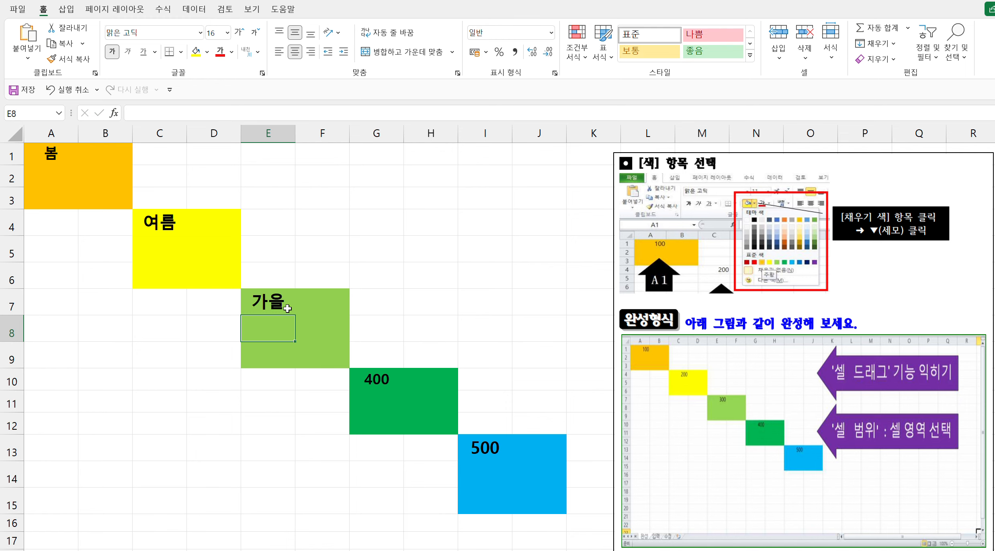
click(385, 381)
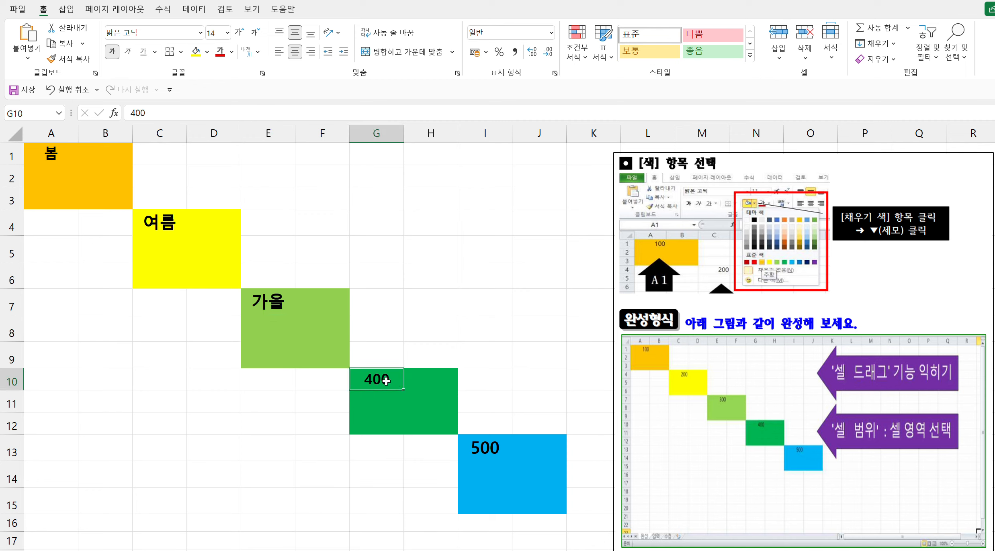
text(겨울)
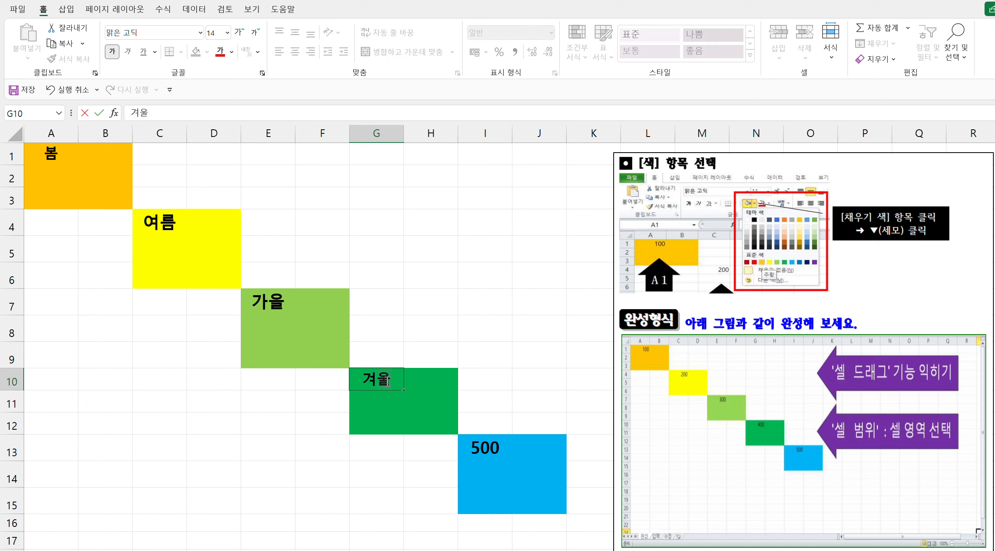
key(Return)
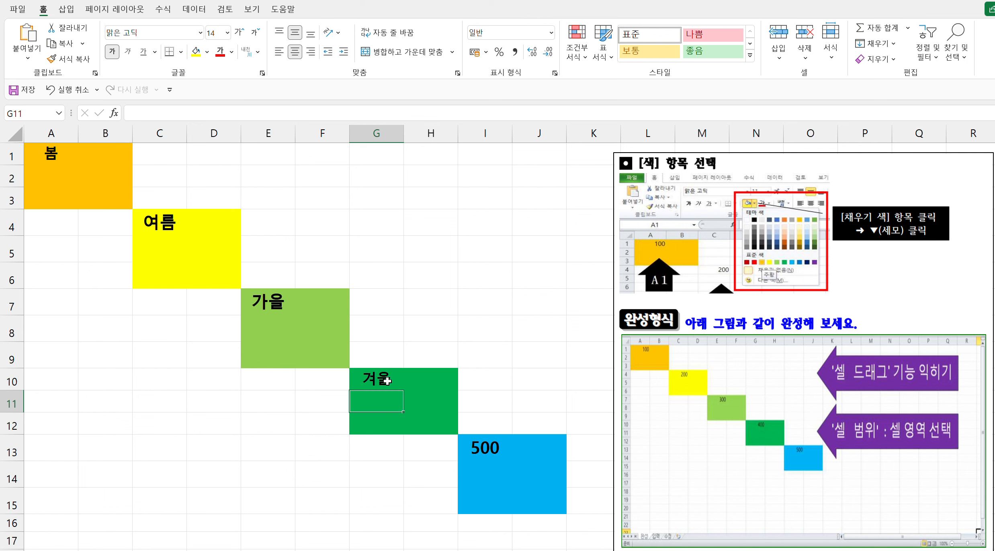
Replace the number in cell I13 of the blue block with 계절.
click(493, 446)
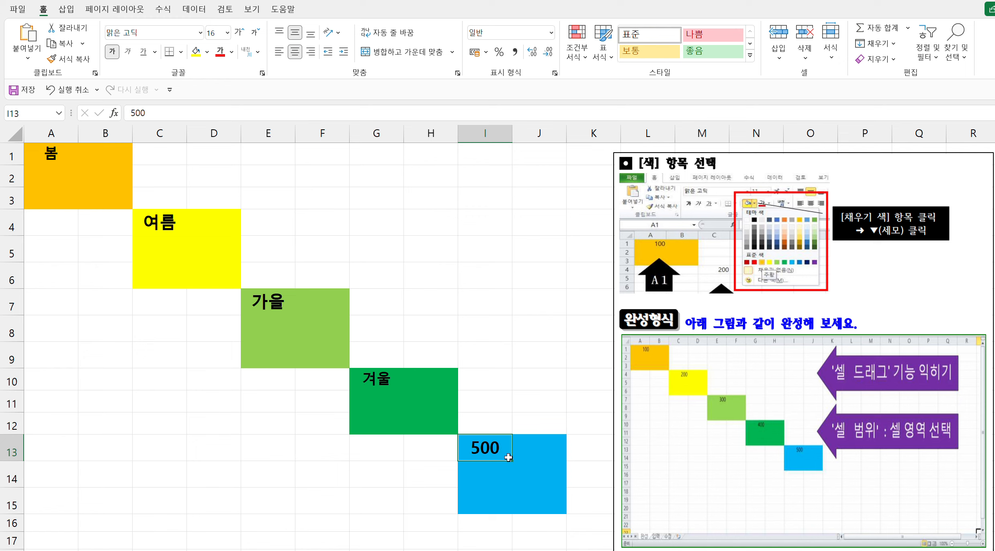
text(계)
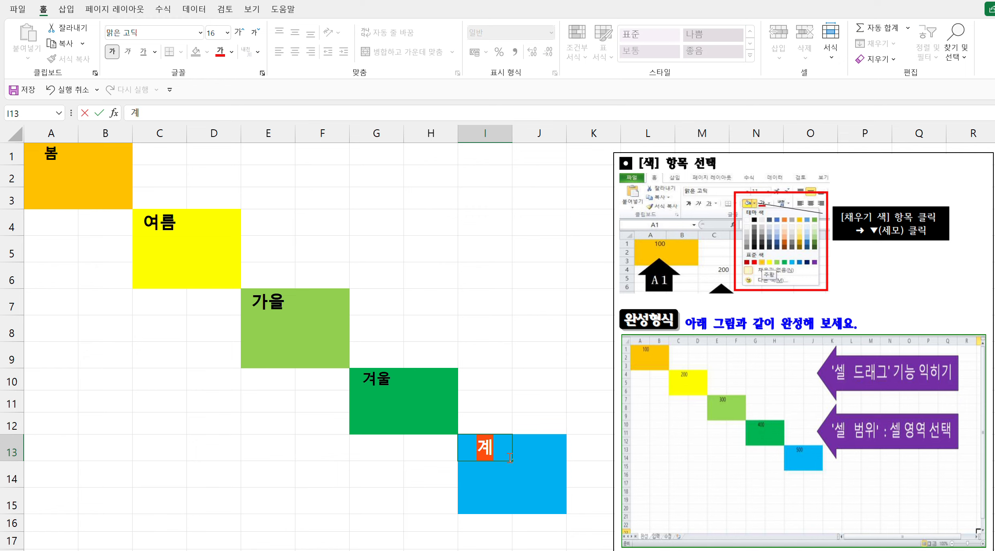
text(저ㄹ)
key(Return)
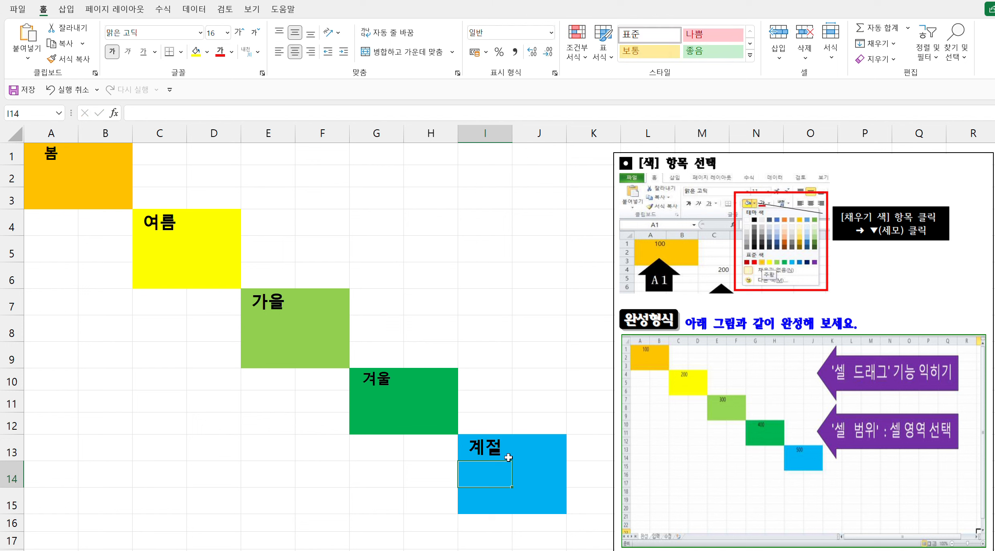
Extend the existing text in cell A1 to 봄계절 without retyping the first word.
click(384, 381)
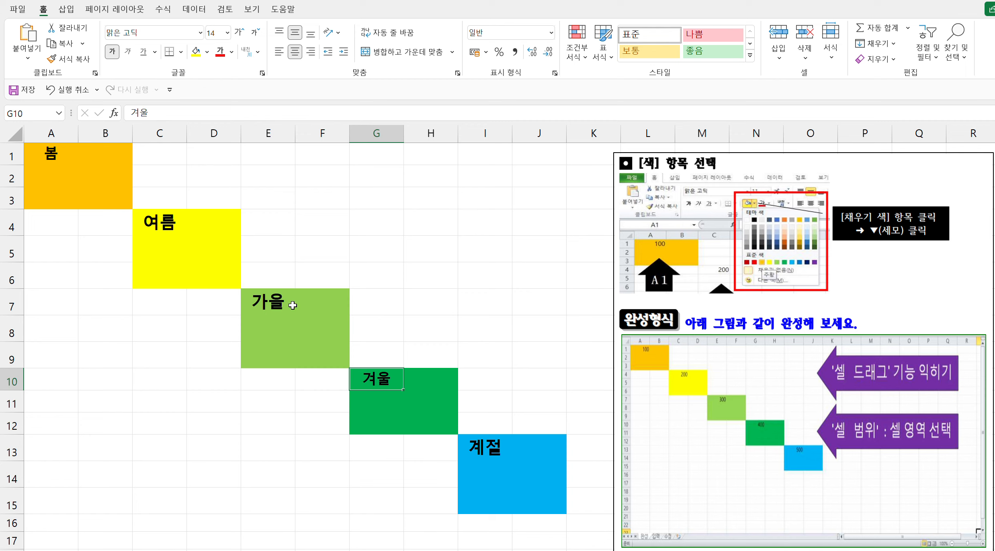
click(59, 157)
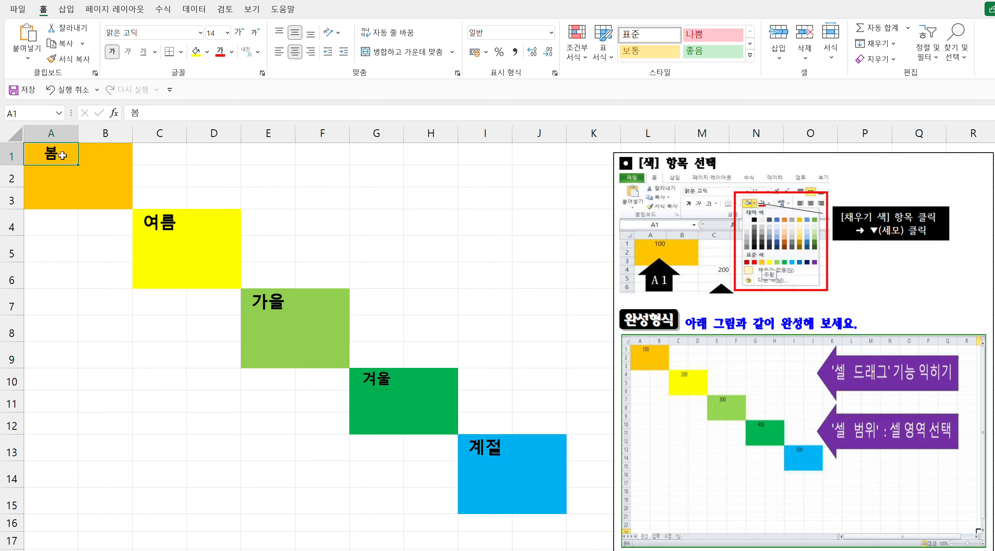
click(160, 112)
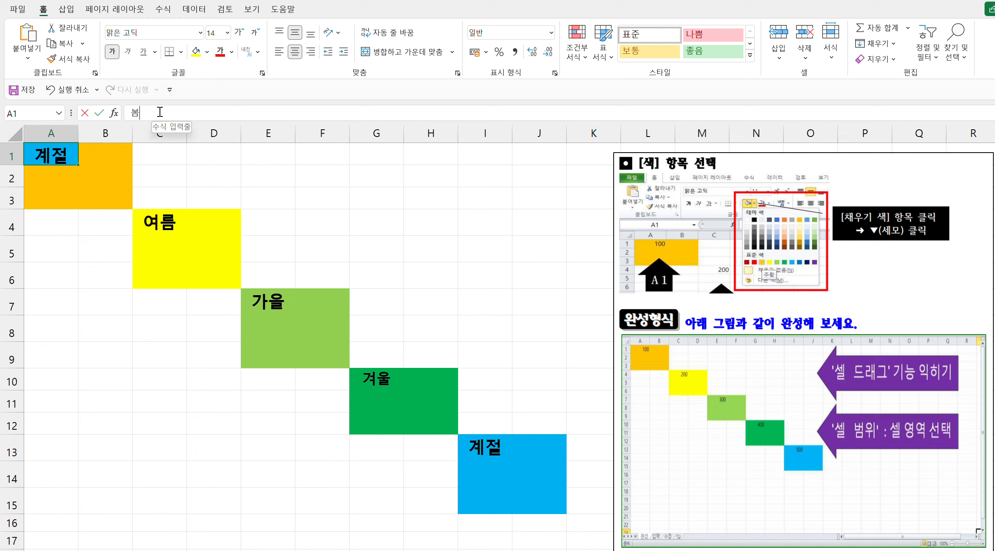
text(계저)
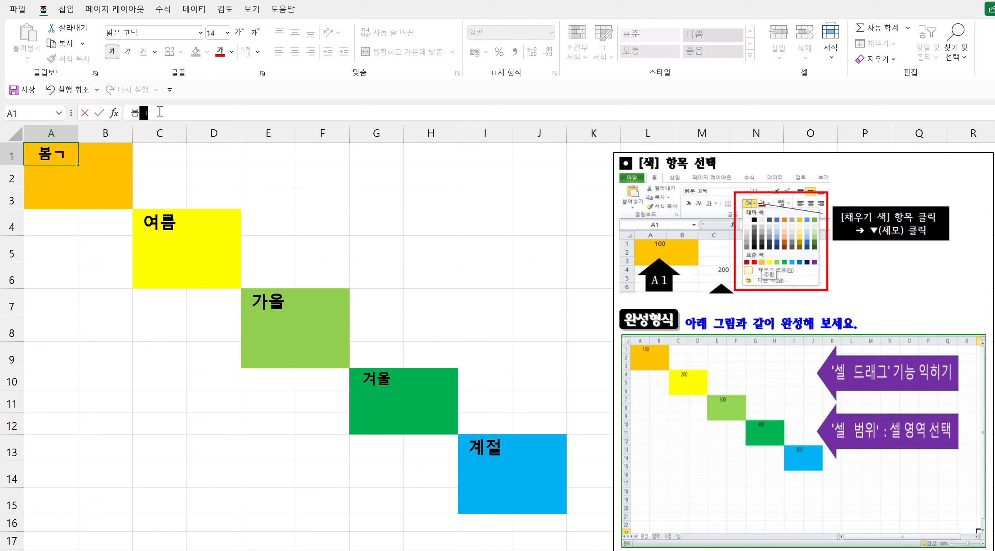
text(ㄹ)
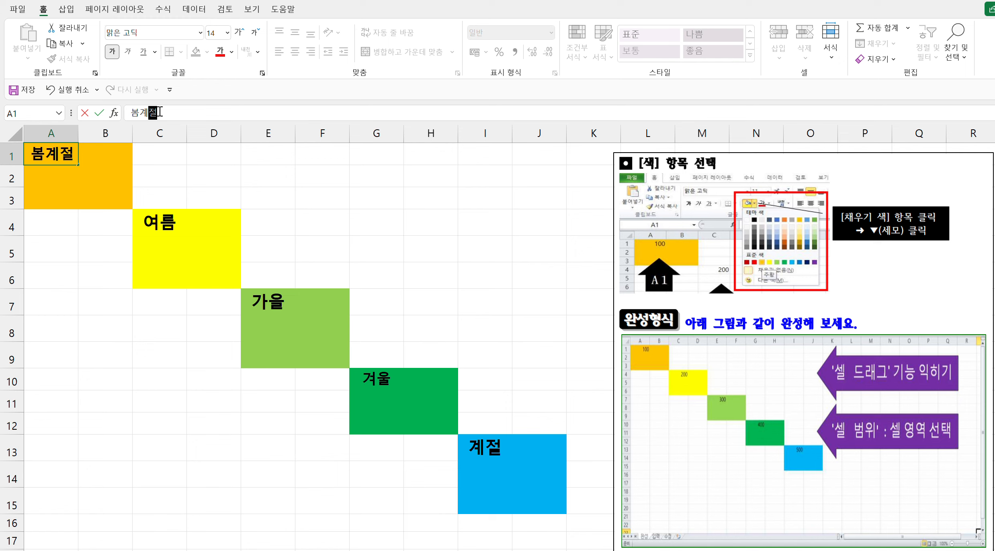
key(Return)
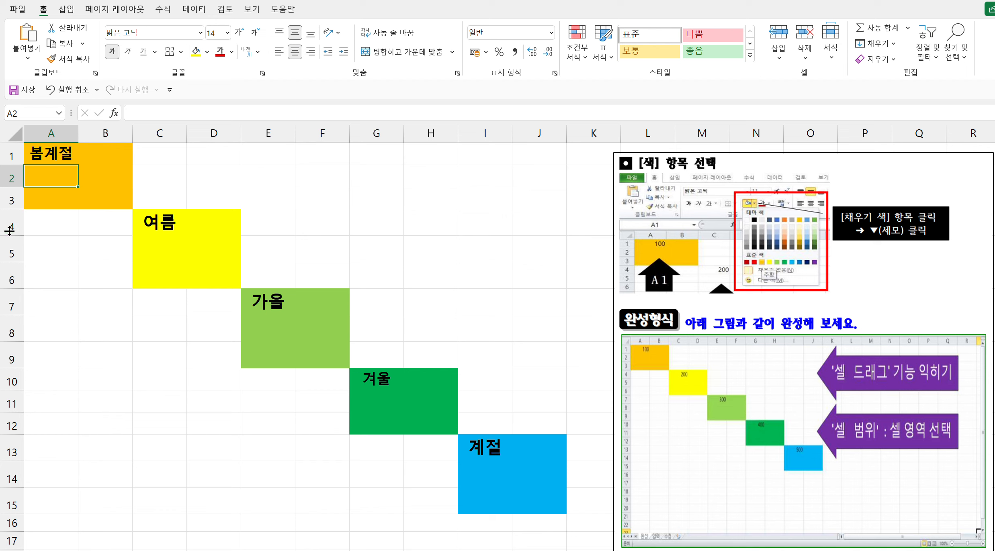
Edit cell A1 in place and remove 계절 from its end, leaving only 봄.
click(61, 155)
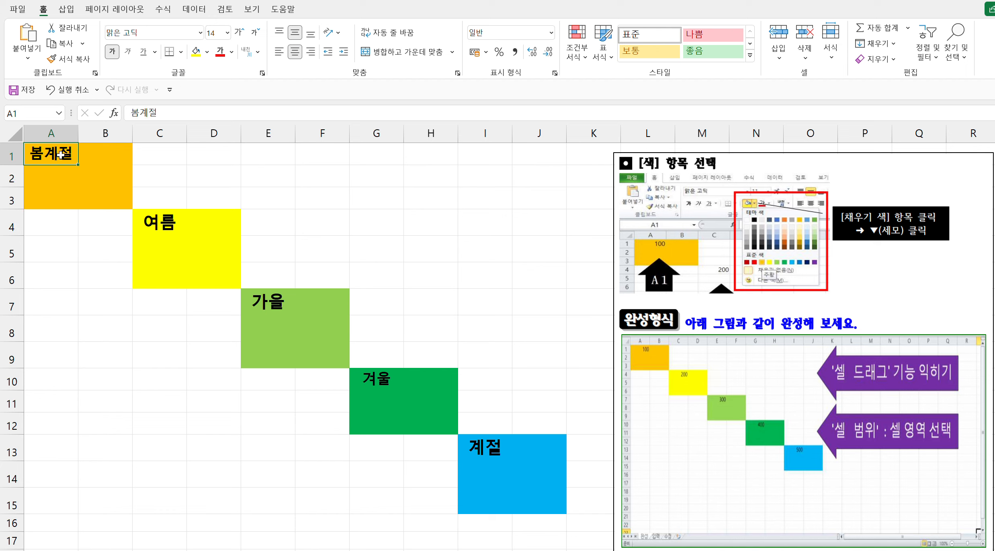
double_click(55, 154)
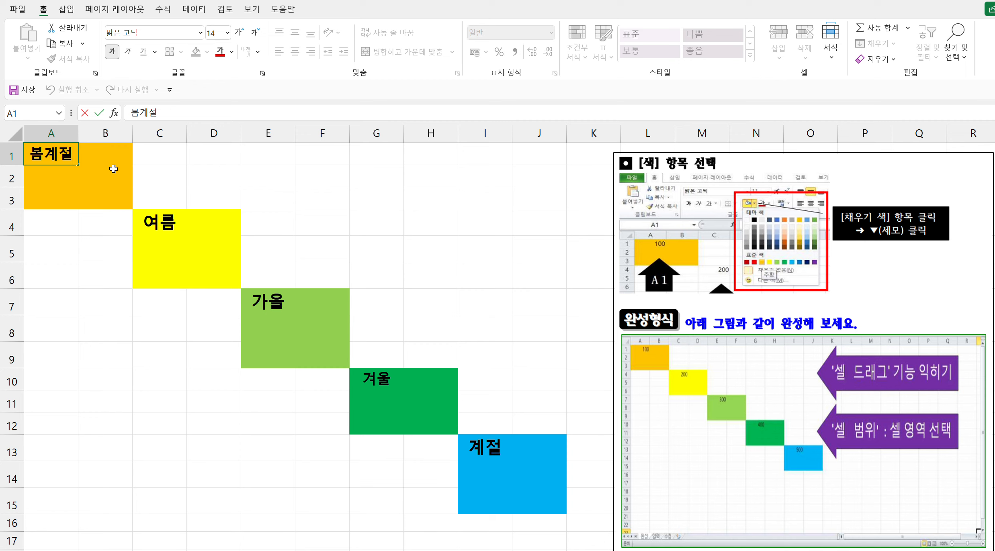
key(Left)
key(Left)
key(Right)
key(Right)
key(BackSpace)
key(BackSpace)
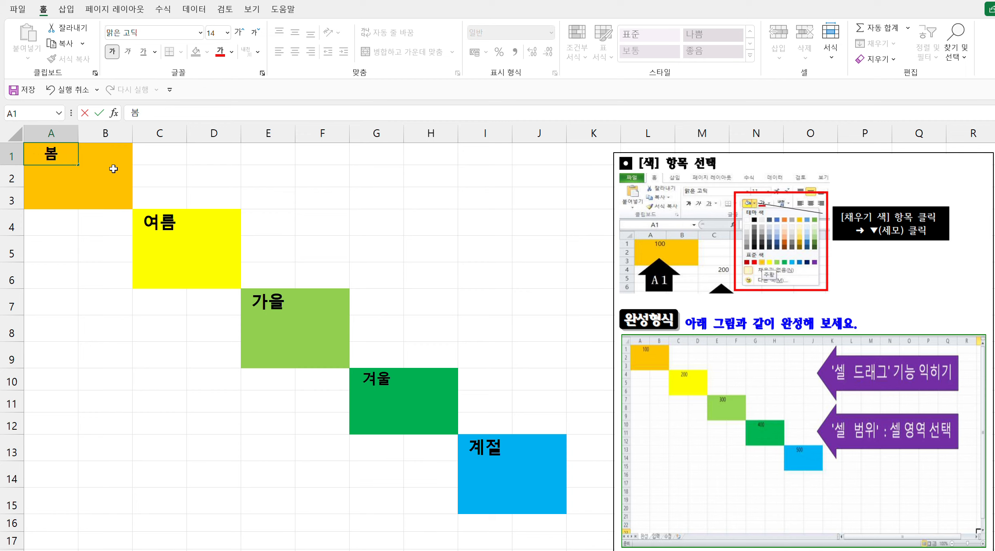
key(Return)
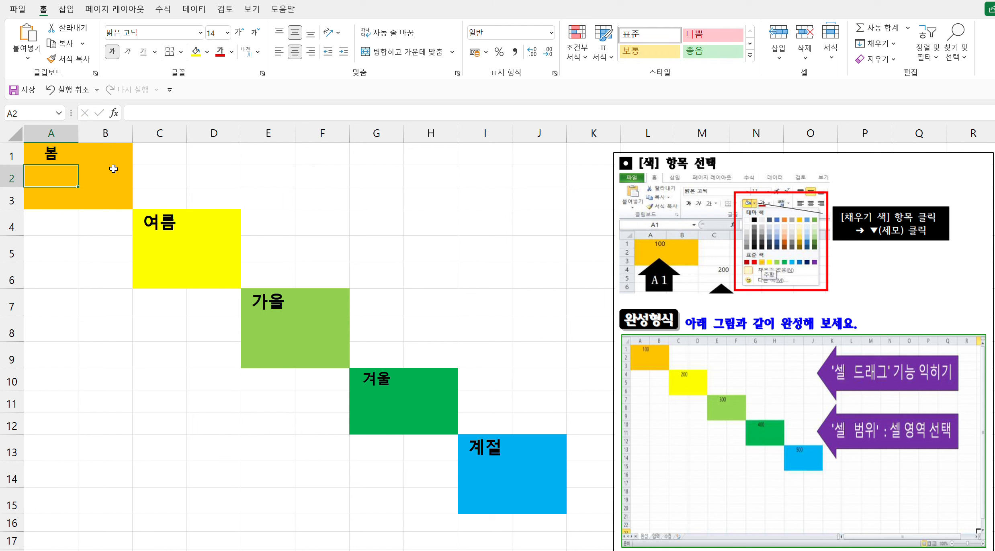
click(69, 152)
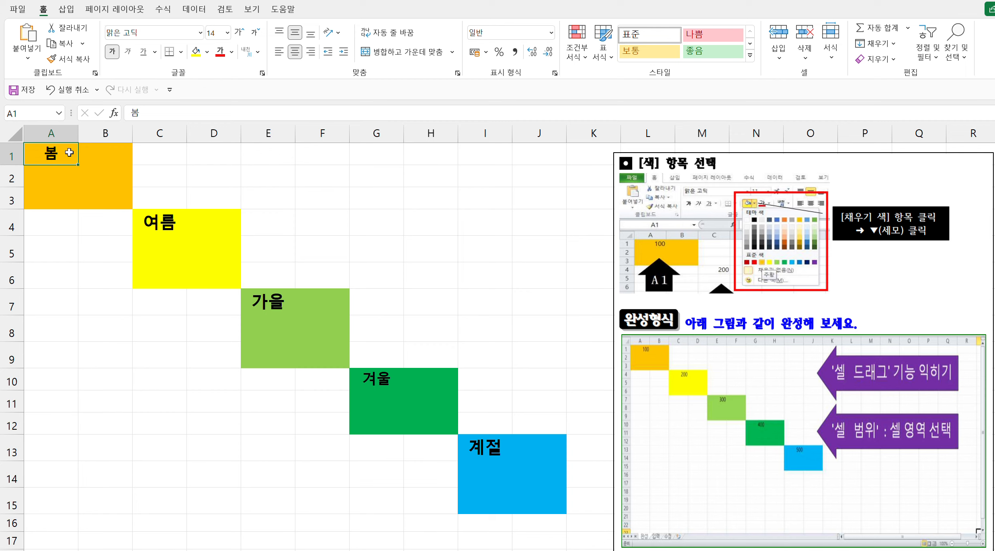
click(72, 229)
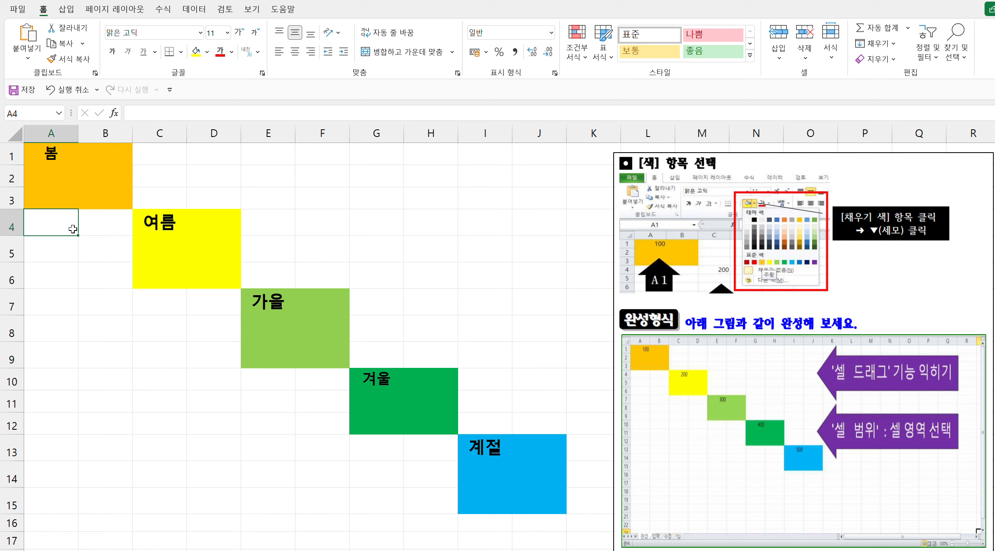
text(ㄹ)
key(Hangul)
key(BackSpace)
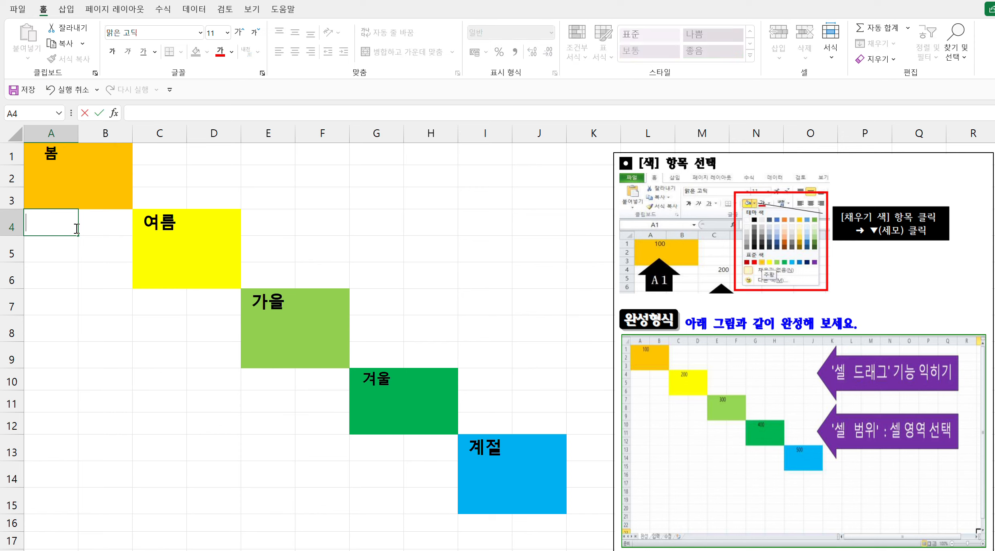
text(F2)
key(BackSpace)
key(BackSpace)
Append 계절 to the word 봄 by editing directly inside cell A1, and reselect that cell.
click(61, 153)
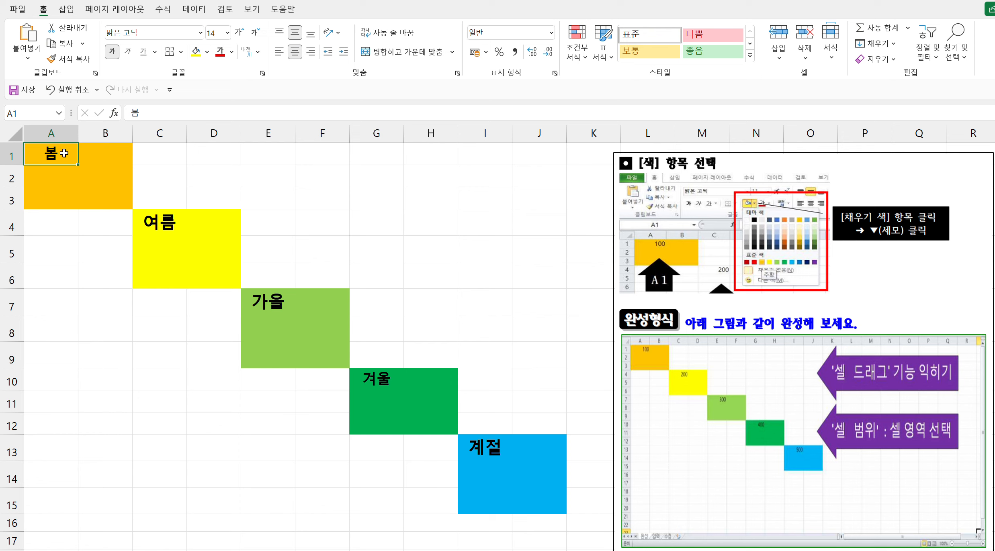
double_click(64, 153)
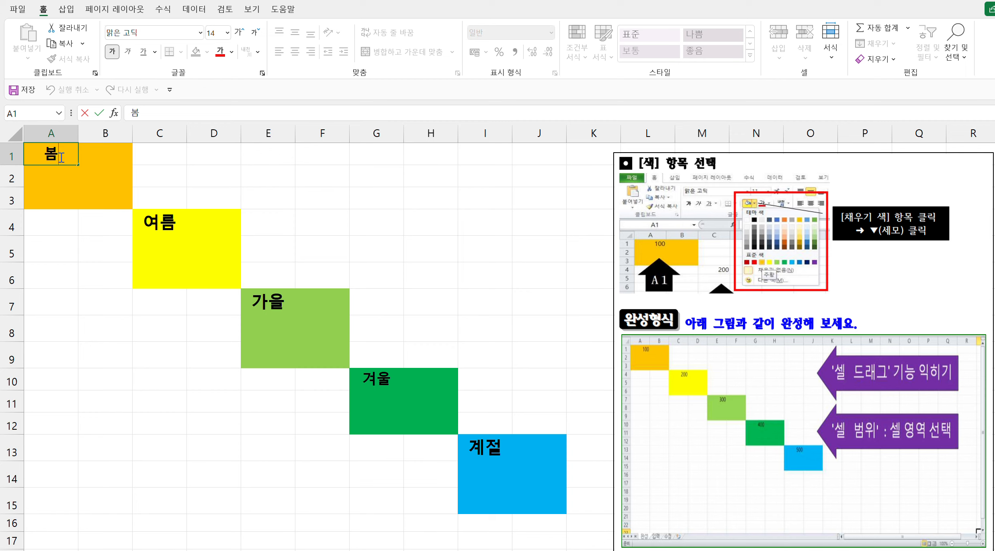
text(R)
key(BackSpace)
key(Hangul)
text(ㄱ)
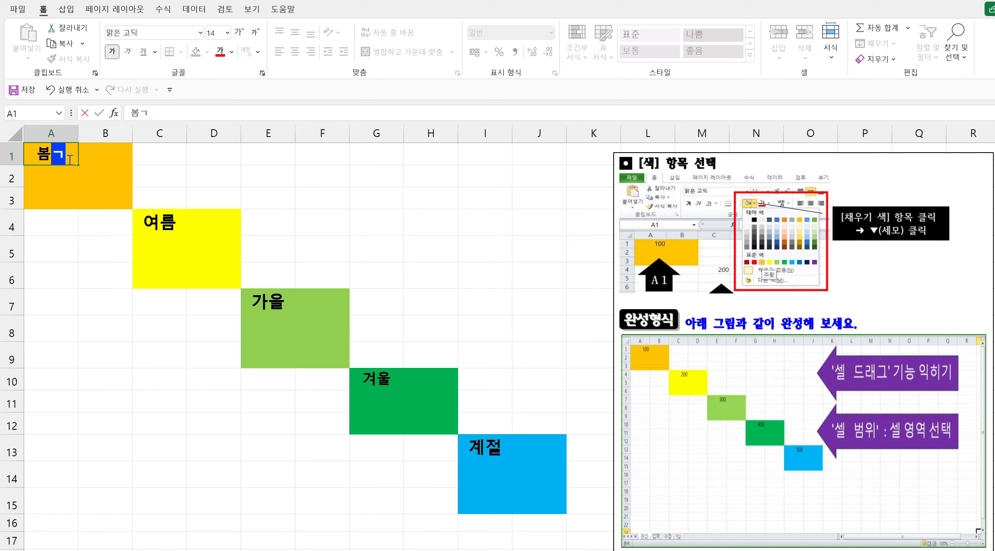
text(ㅖ절)
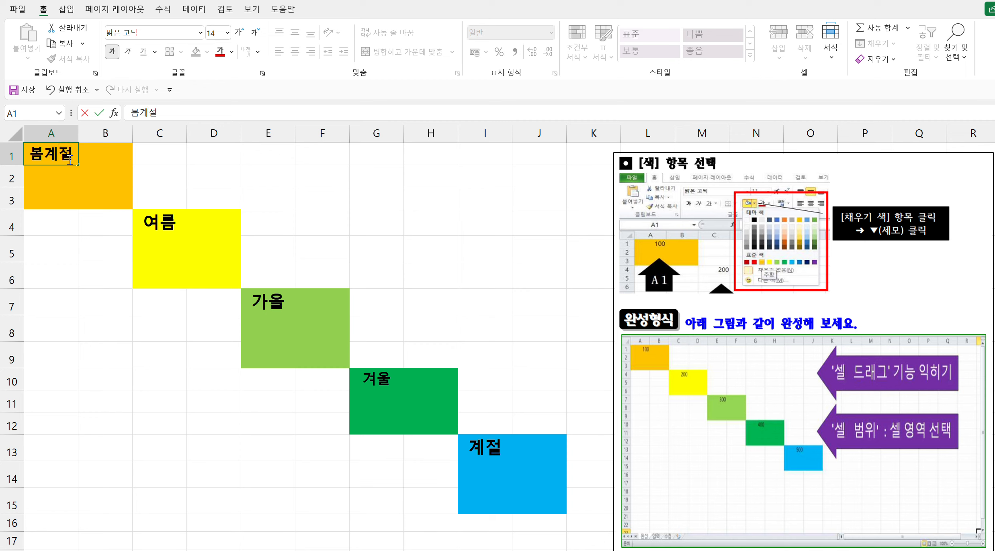
key(Return)
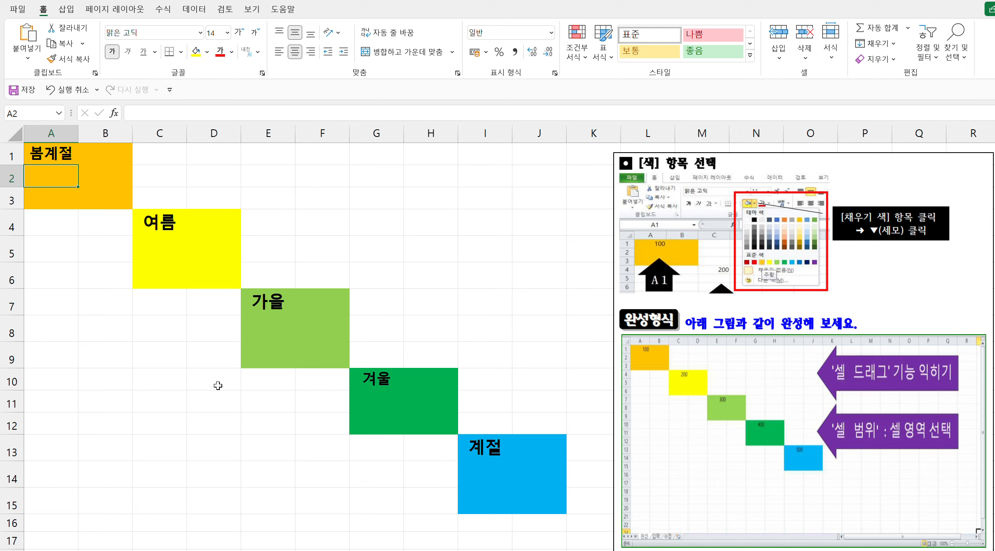
click(64, 155)
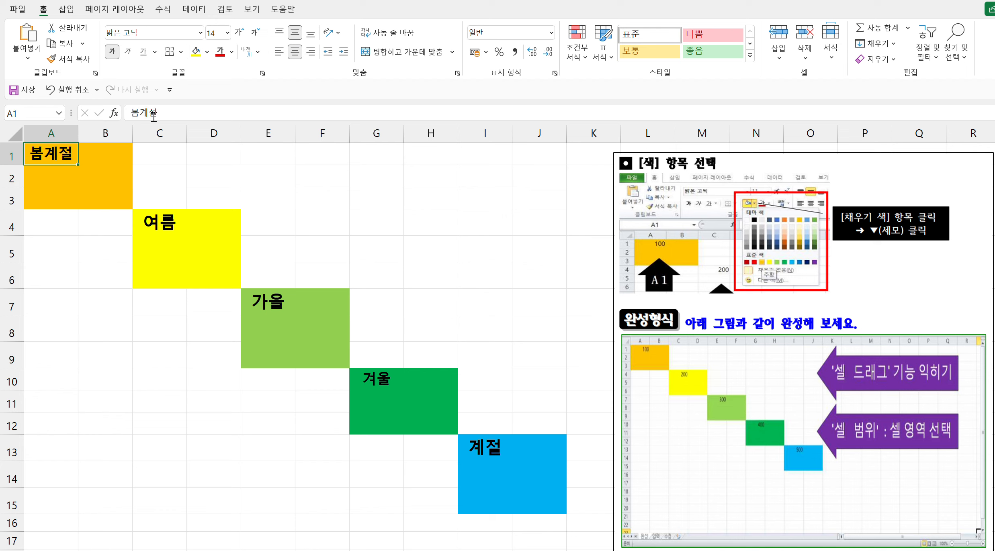
Remove 계절 from the end of cell A1's text, leaving only 봄, and check the contents of the cell.
click(165, 113)
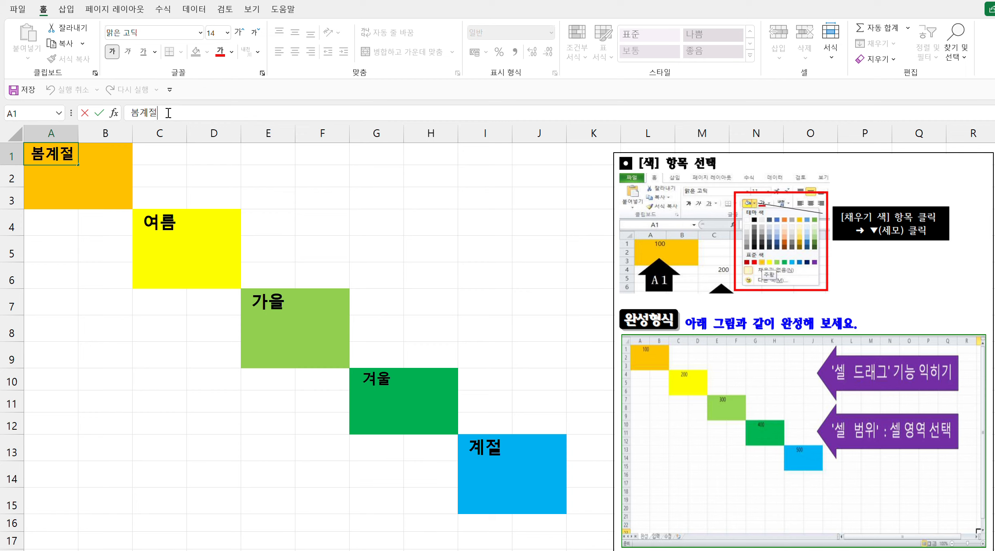
key(BackSpace)
key(BackSpace)
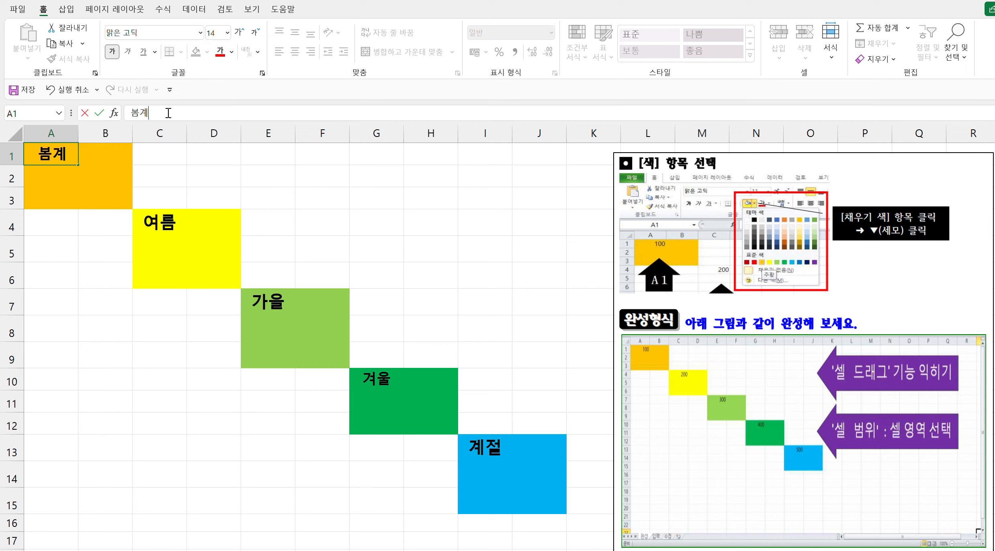
key(Return)
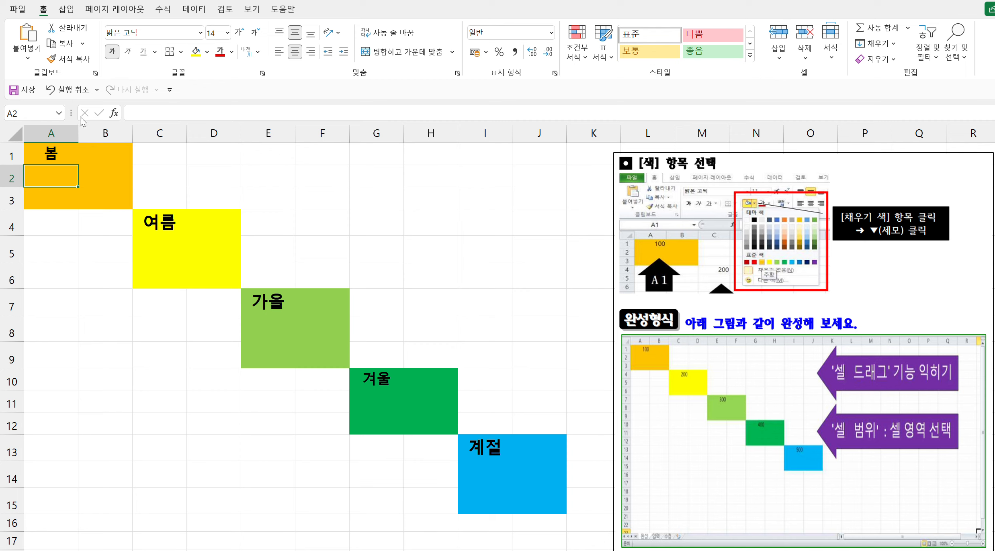
click(51, 153)
click(152, 115)
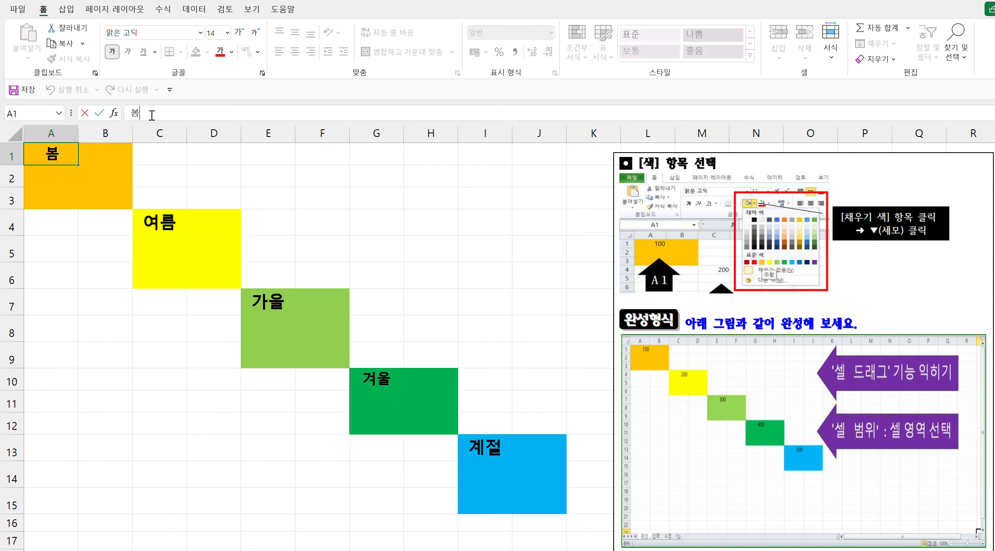
click(69, 186)
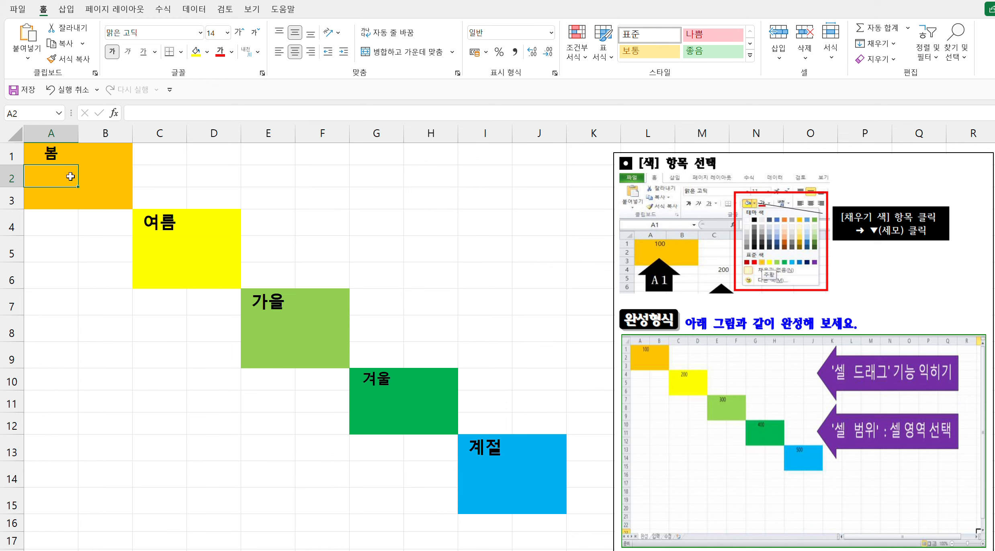
Fill only cells A1:B2 of the orange 봄 block with yellow.
click(65, 156)
click(173, 222)
click(273, 308)
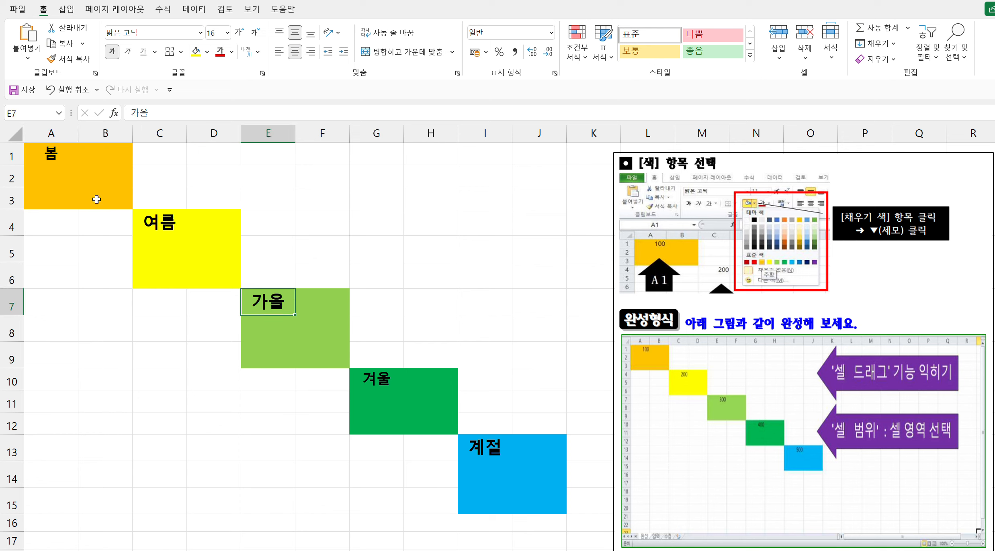
click(62, 155)
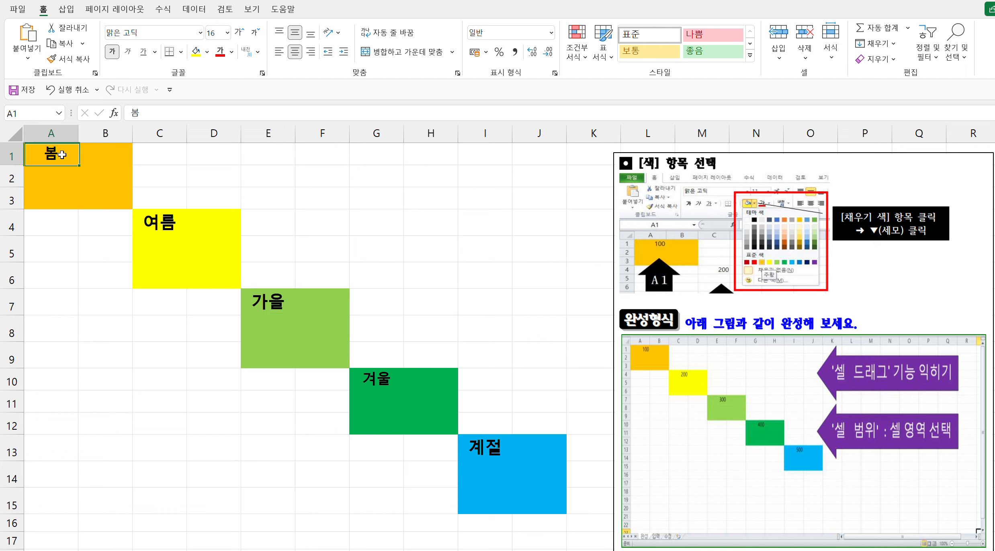
drag(61, 155, 113, 178)
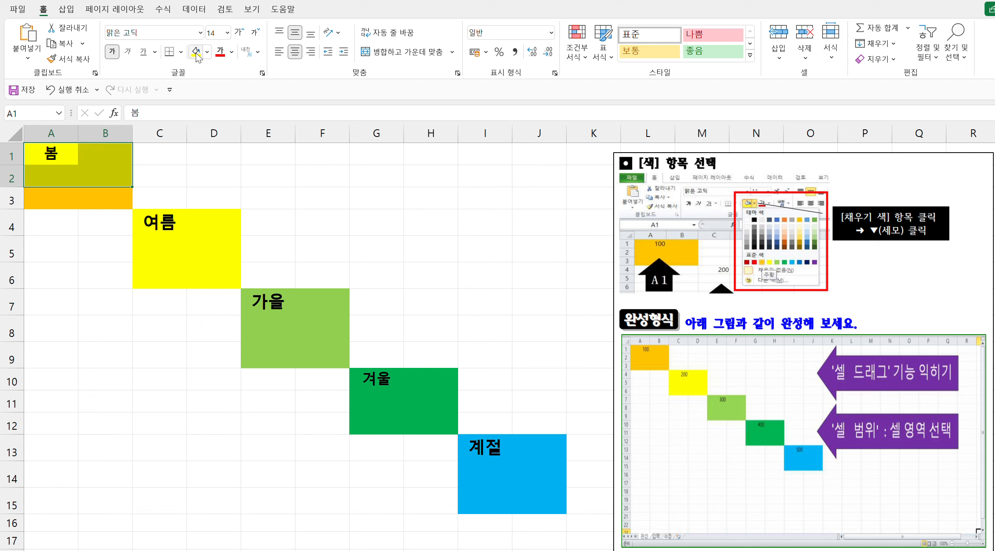
click(99, 226)
click(47, 152)
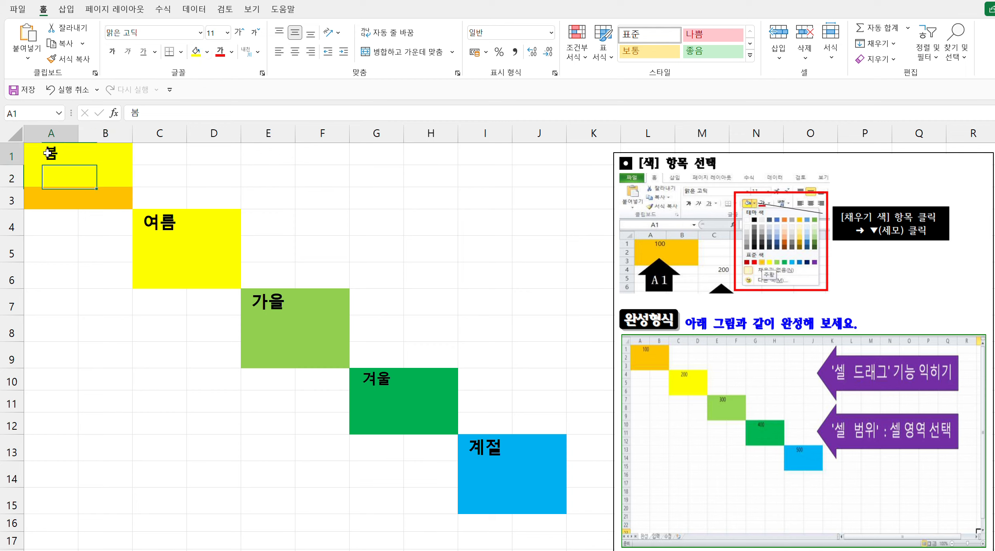
Fill the whole 봄 block, cells A1:B3, with the standard orange colour.
drag(73, 155, 111, 195)
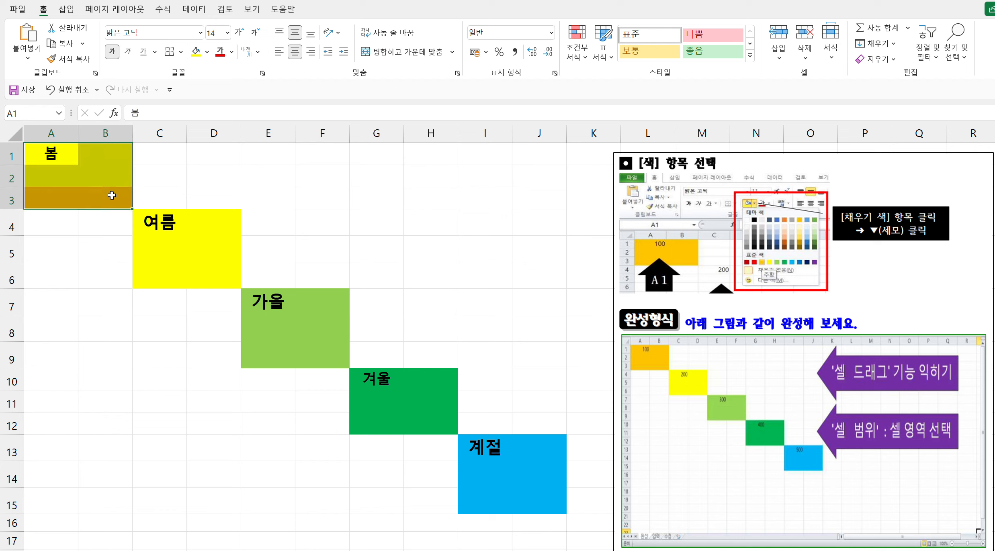
click(208, 52)
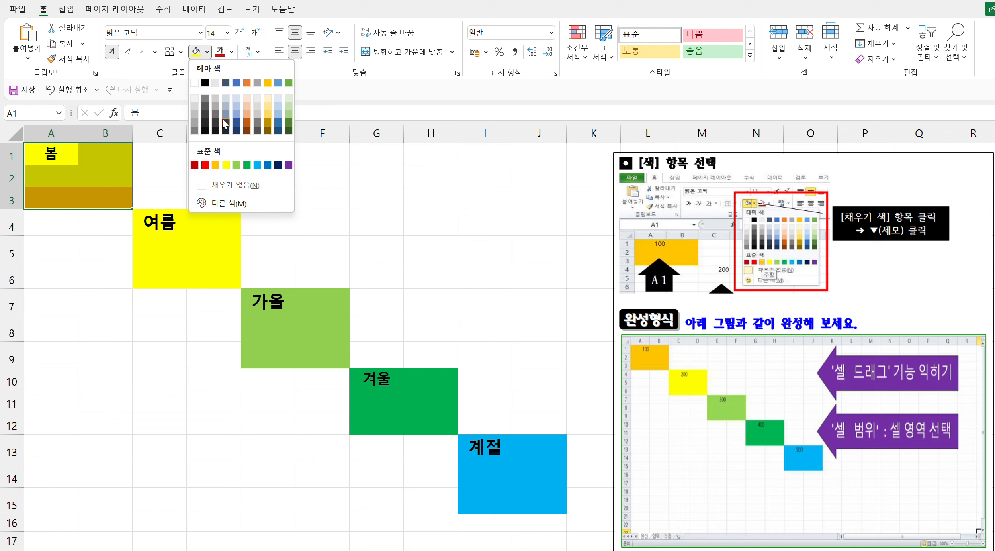
click(216, 165)
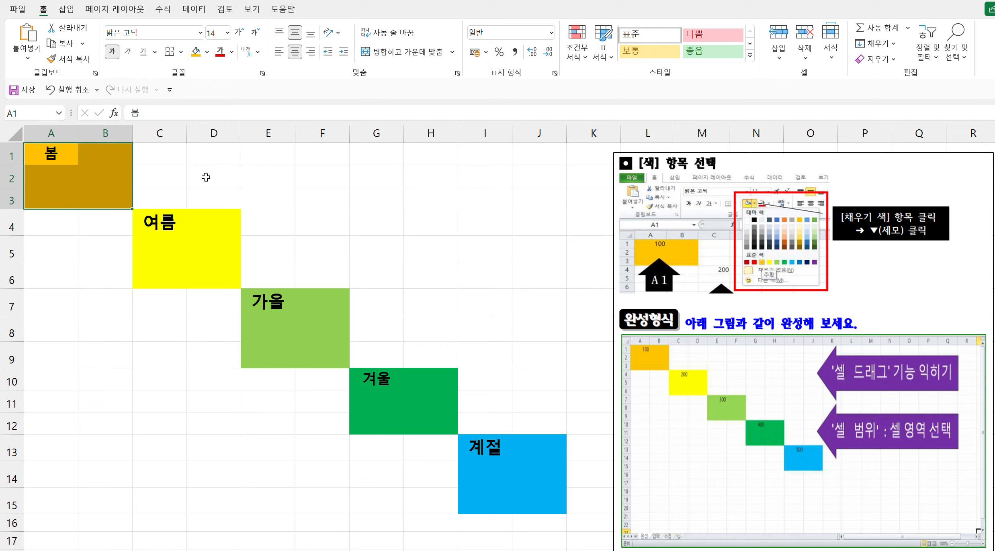
click(178, 183)
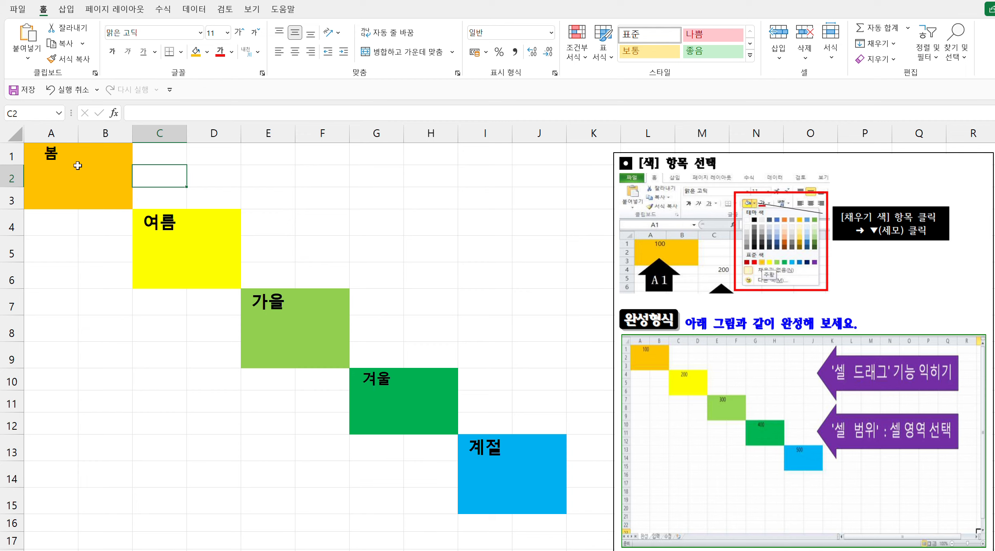
Change the fill of the 봄 block, cells A1:B3, to the standard light blue.
drag(44, 149, 107, 194)
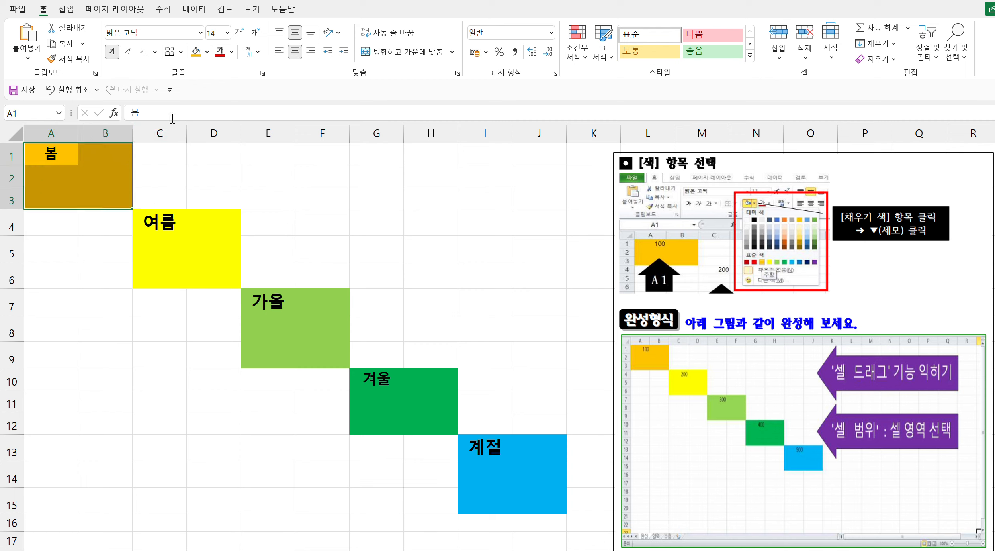
click(208, 52)
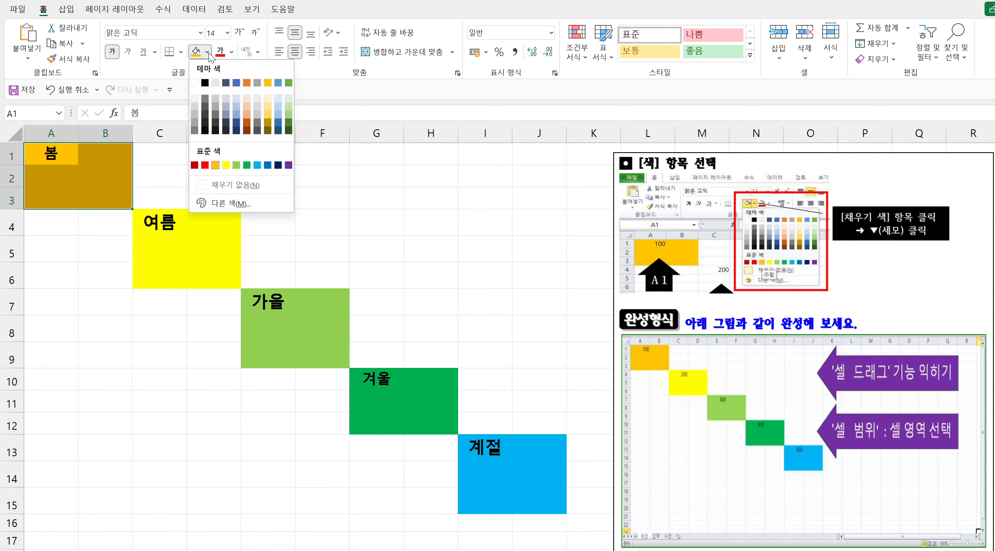
click(257, 166)
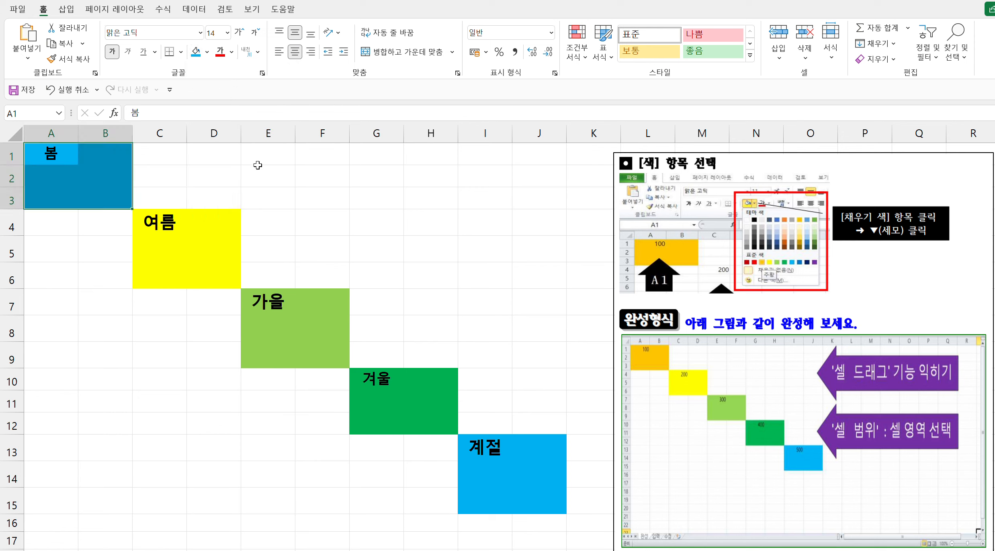
click(215, 178)
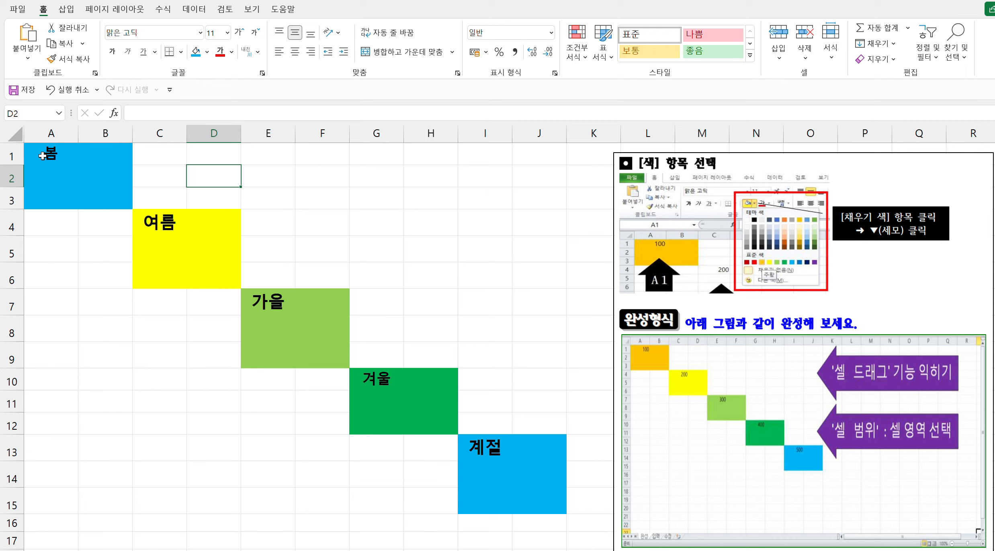
Change the fill of the 봄 block, cells A1:B3, to the standard light green.
click(39, 153)
drag(40, 153, 112, 202)
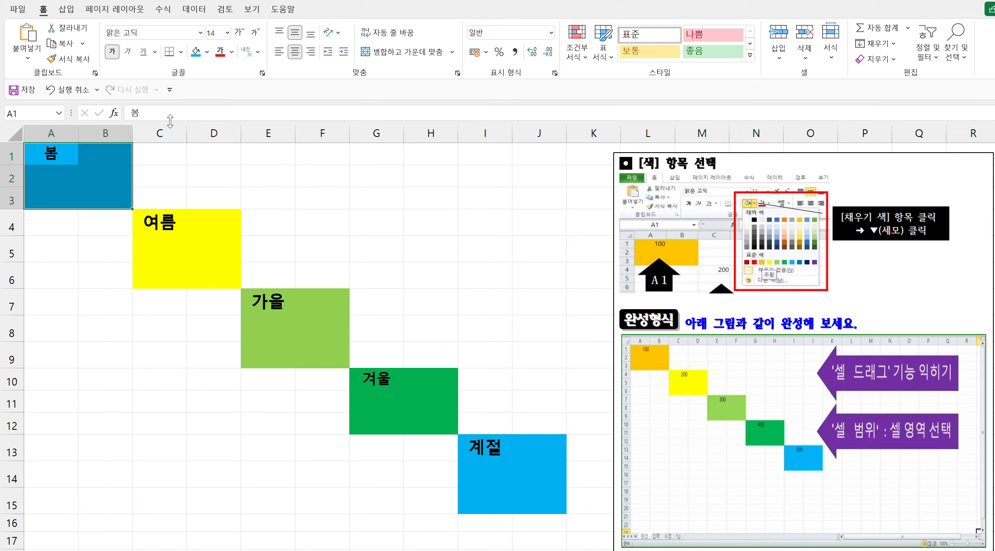
click(208, 52)
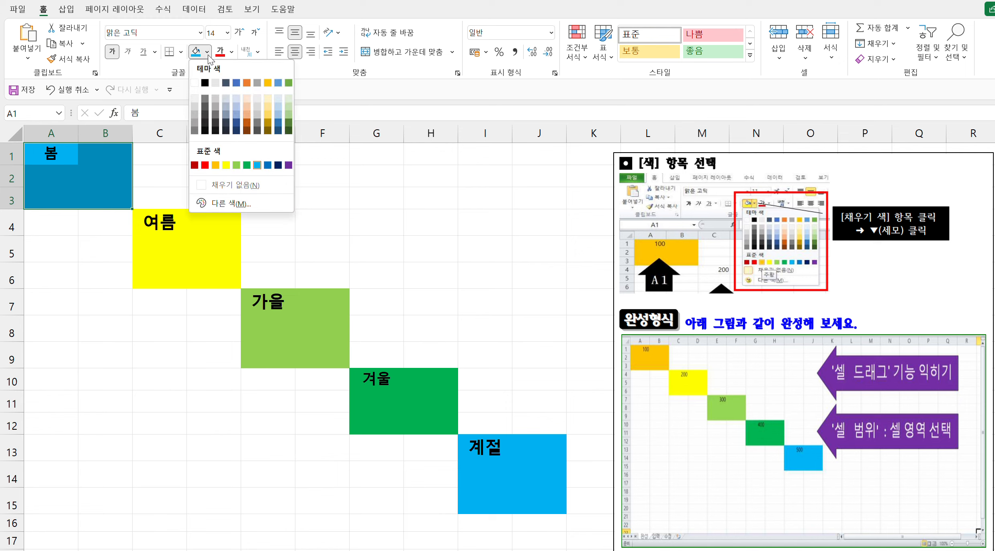
click(236, 165)
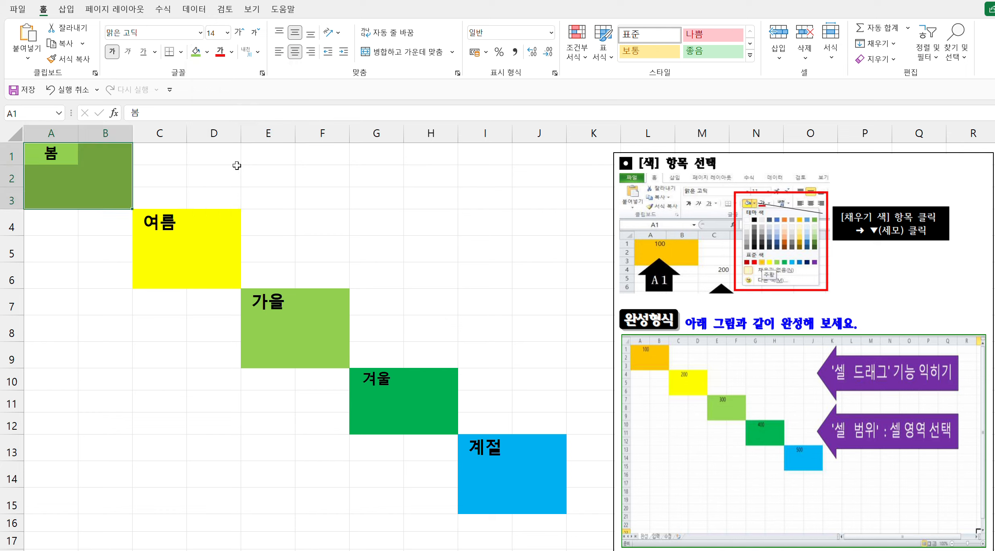
click(168, 203)
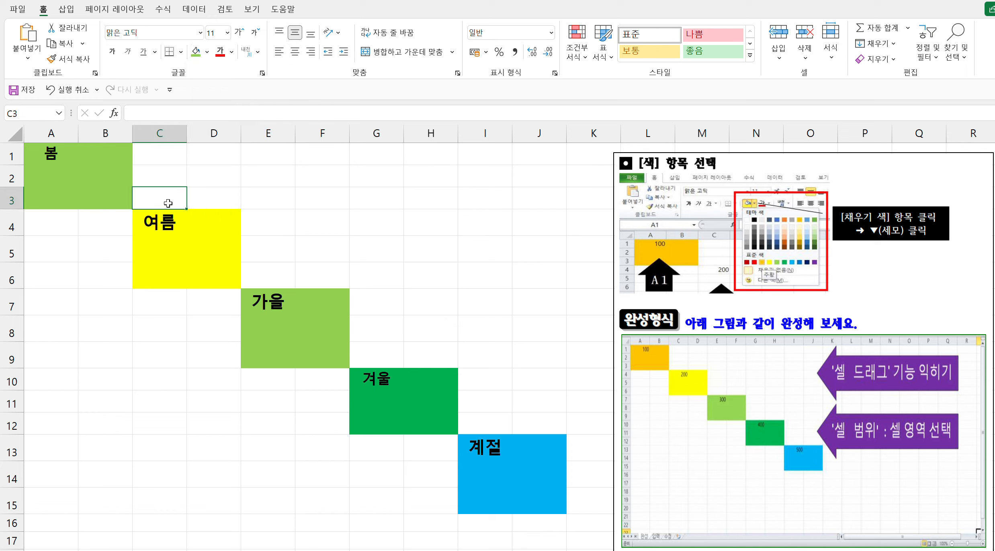
Fill the 여름 block, cells C4:D6, with a pure blue picked from the extended colour palette.
click(149, 226)
drag(149, 226, 214, 273)
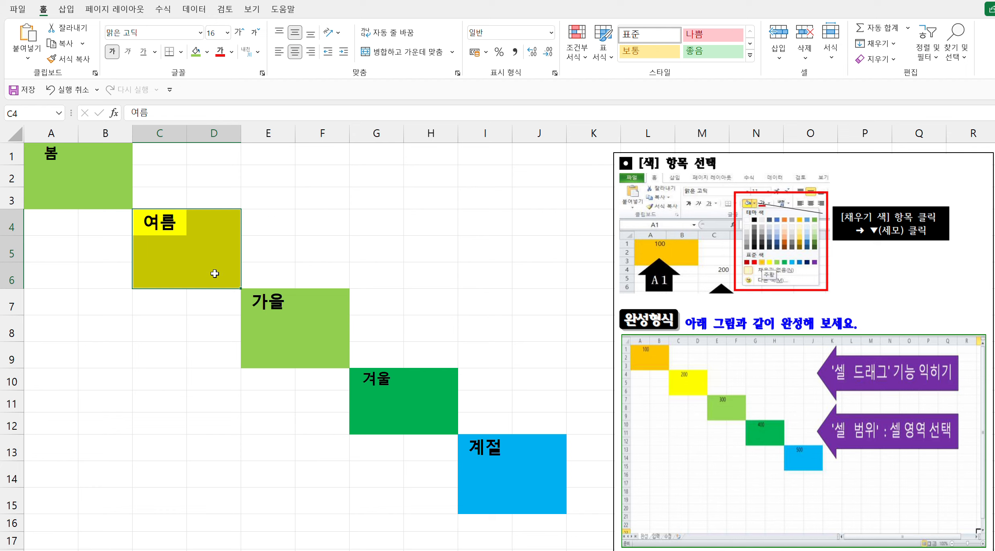
click(207, 53)
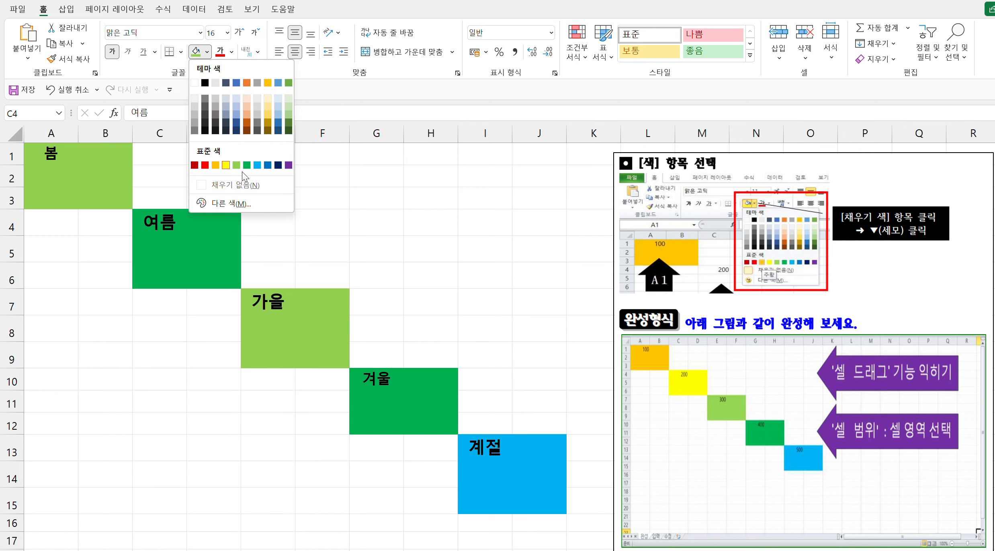
click(250, 203)
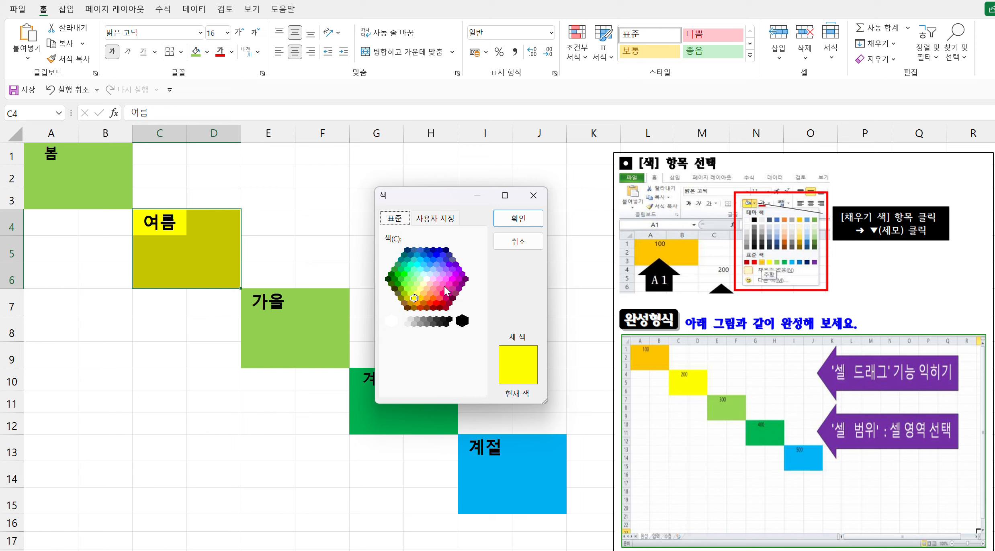
click(437, 256)
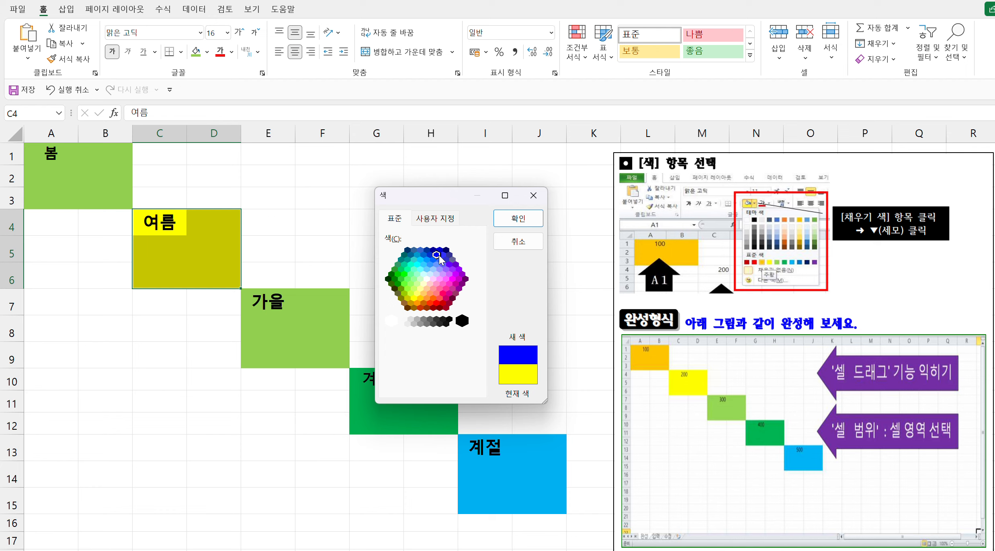
click(518, 219)
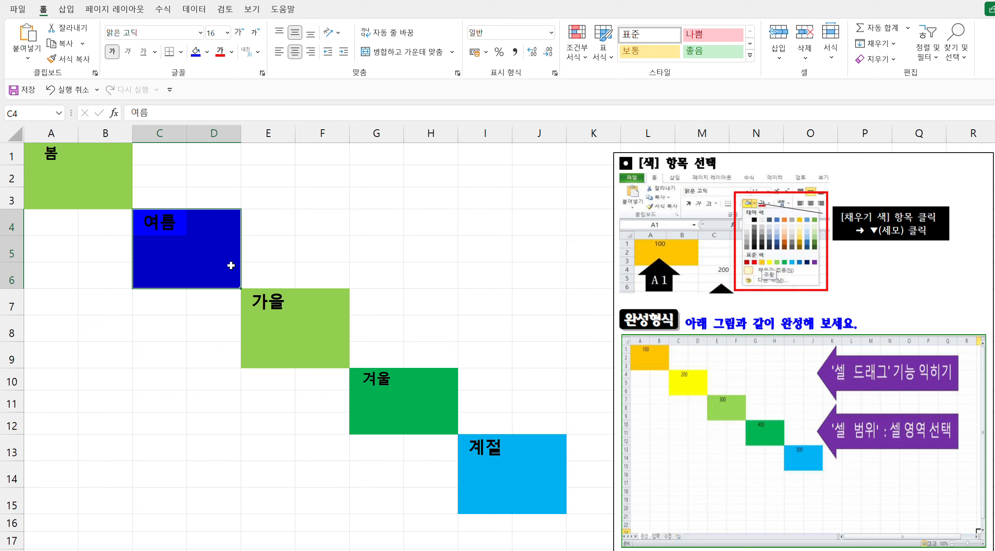
click(278, 253)
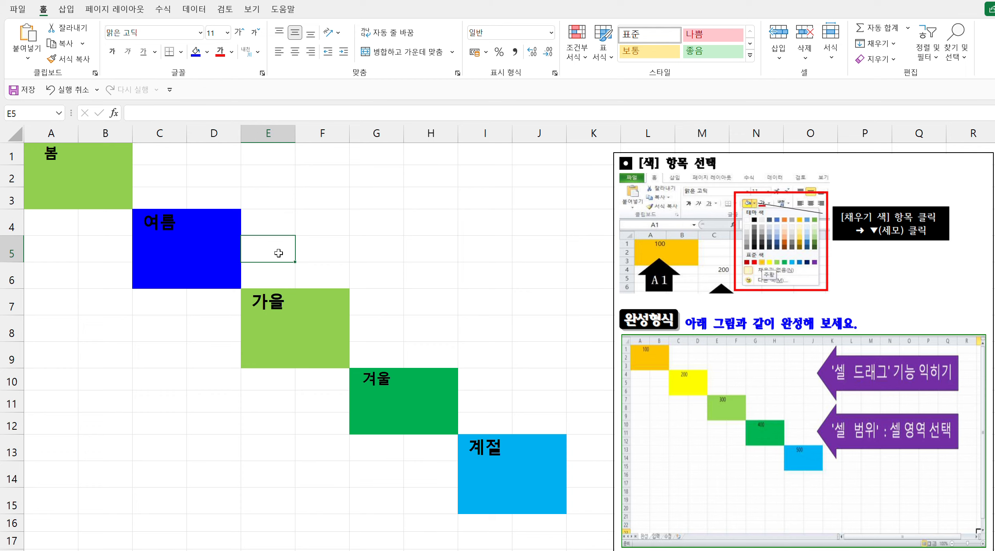
Fill the 가을 block, cells E7:F9, with a dark gold theme colour.
click(277, 297)
drag(277, 296, 322, 298)
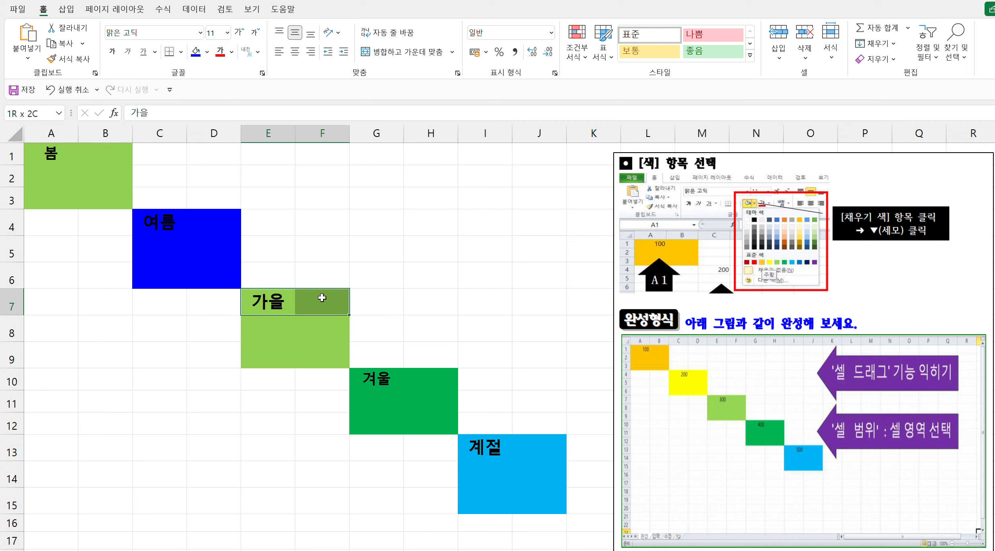
click(268, 302)
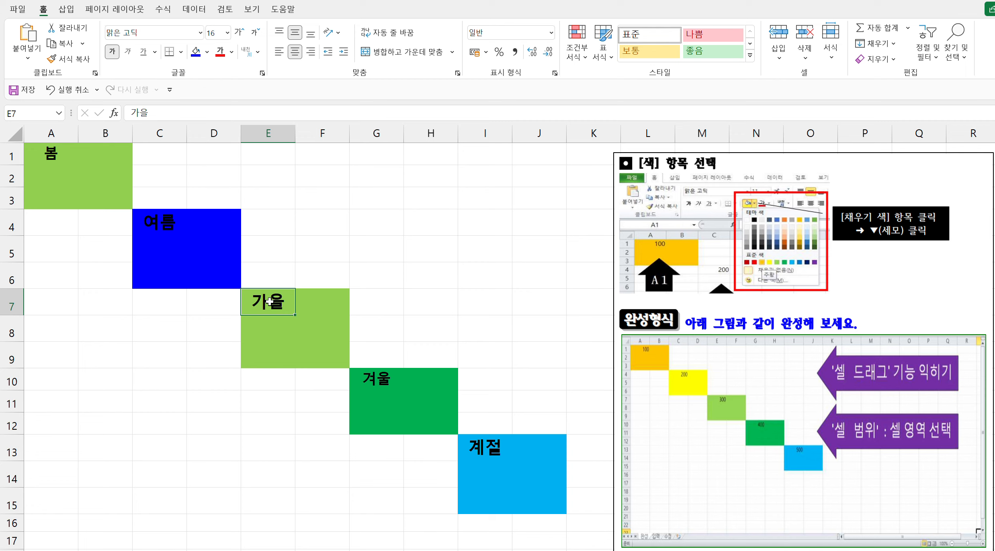
drag(270, 302, 329, 352)
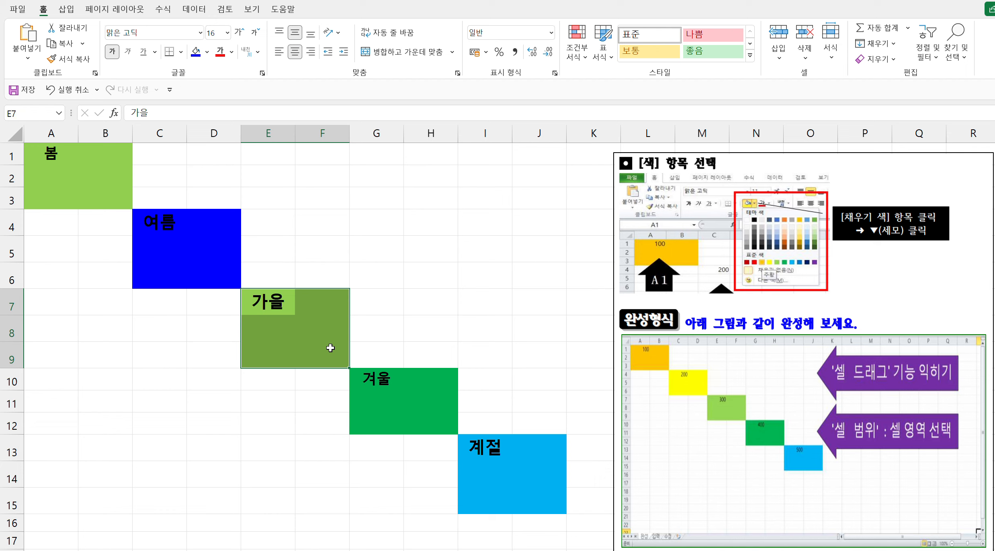
click(207, 52)
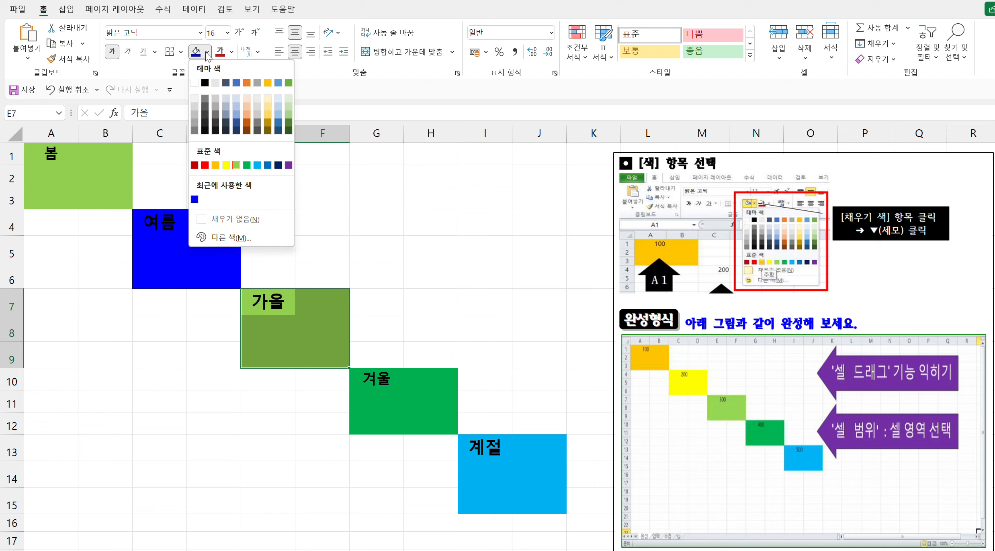
click(267, 123)
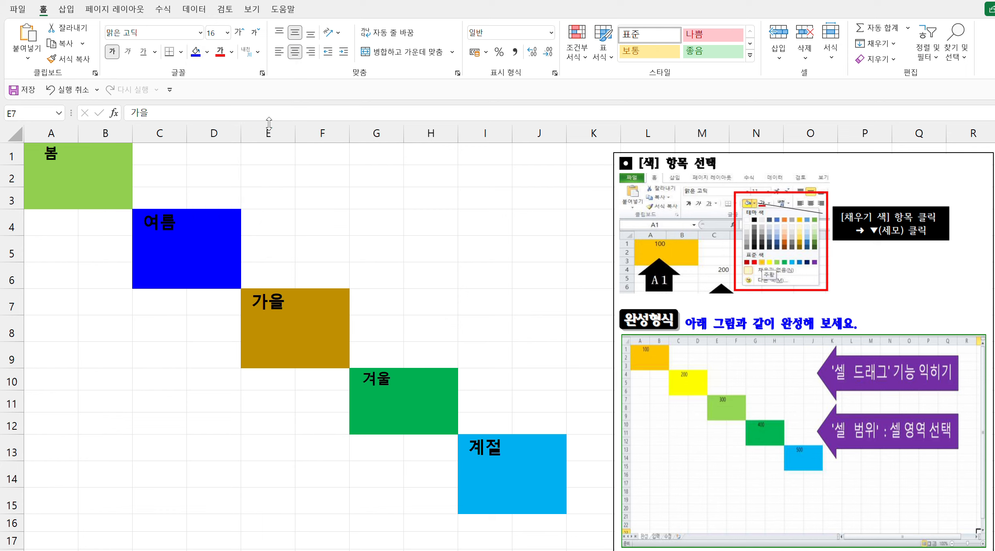
click(399, 340)
Fill the 겨울 block, cells G10:H12, with a medium grey theme colour.
click(382, 378)
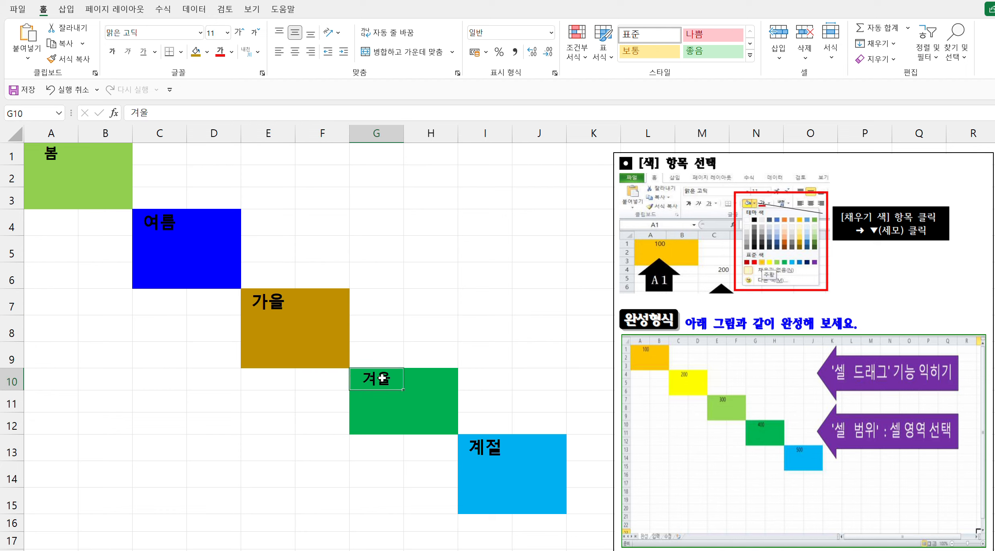
drag(385, 378, 443, 422)
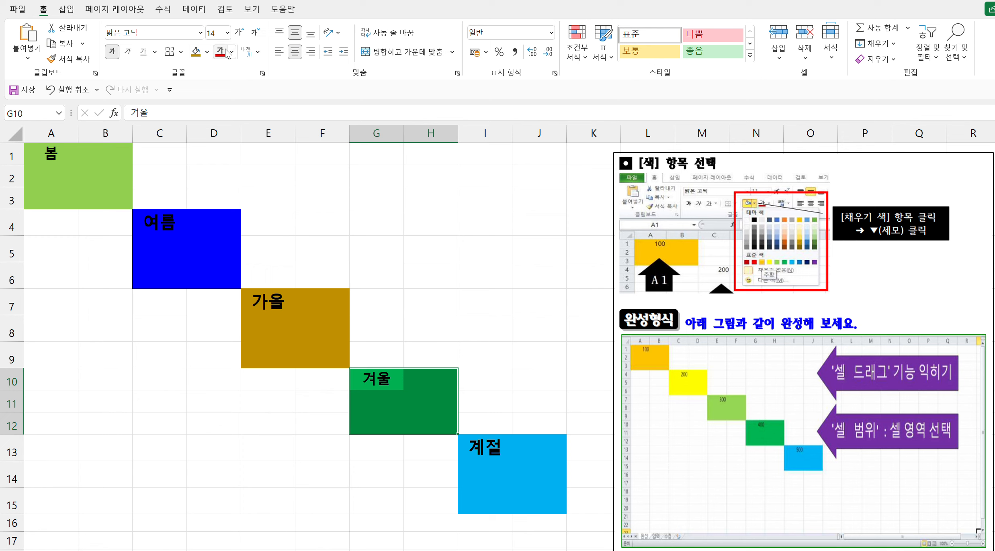
click(207, 52)
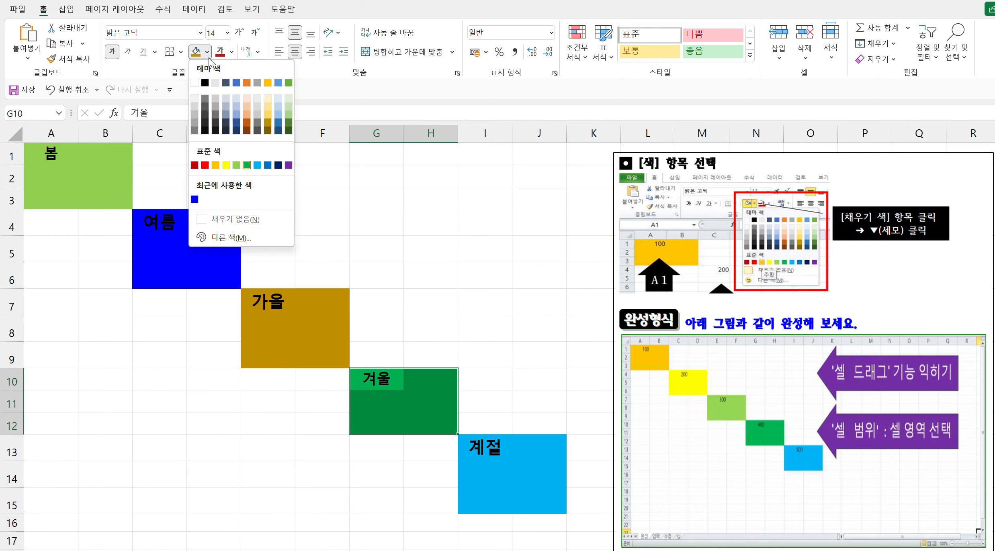
click(194, 132)
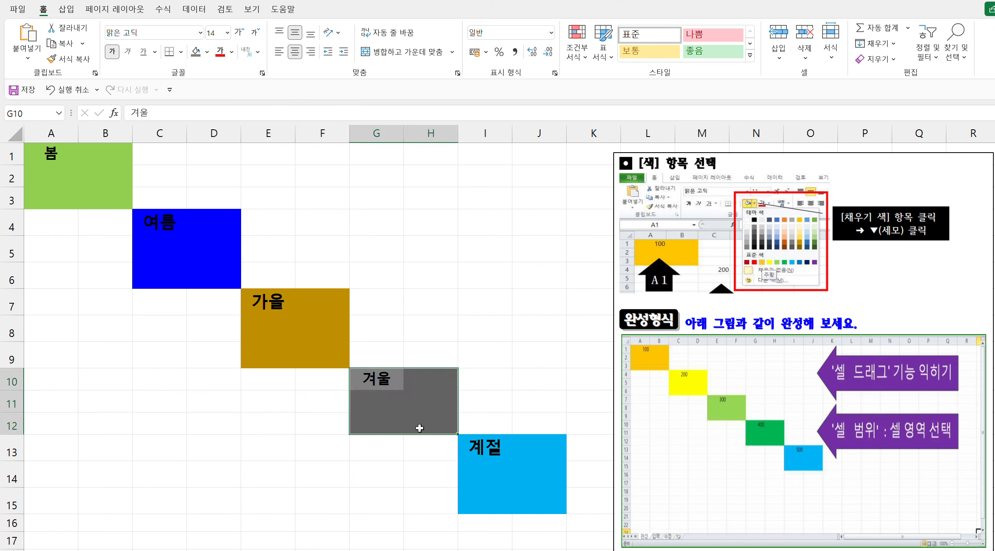
click(433, 349)
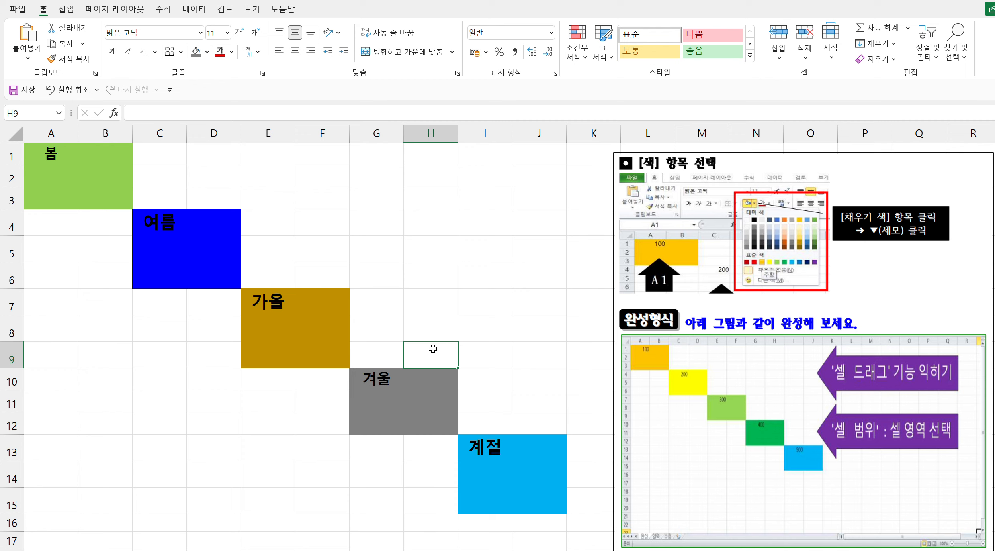
Remove the fill colour from the 계절 block, cells I13:J15.
click(478, 447)
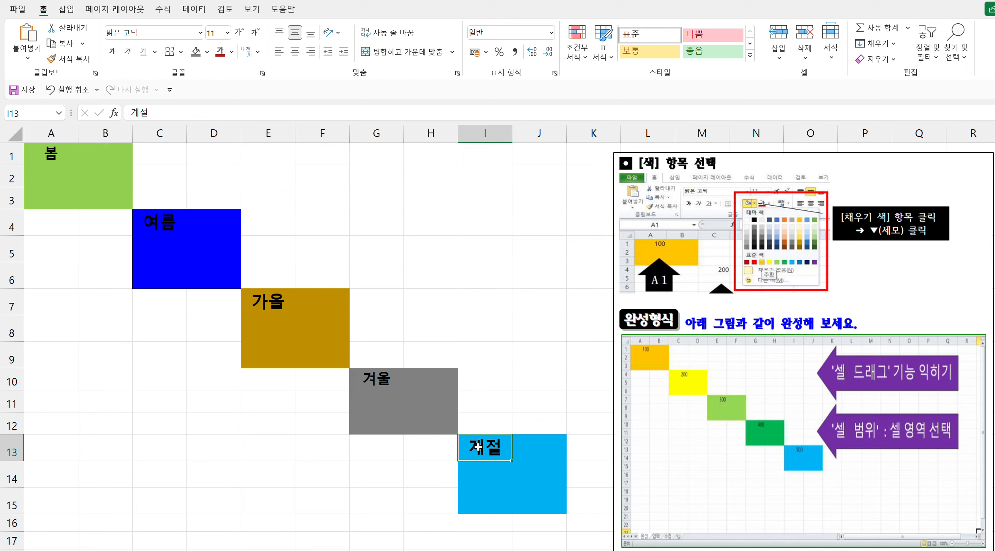
mouse_move(478, 447)
mouse_down()
mouse_move(515, 451)
mouse_move(543, 501)
mouse_up()
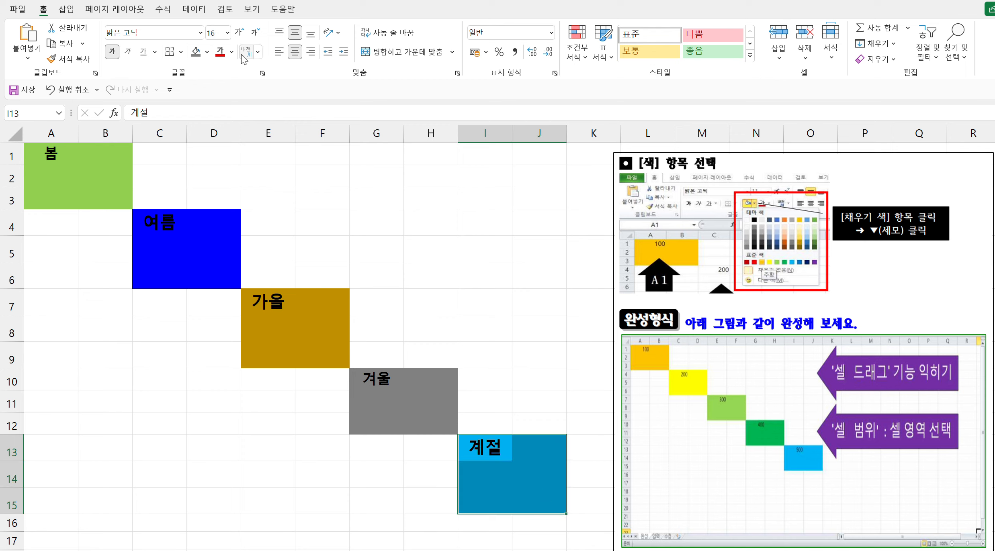
click(208, 54)
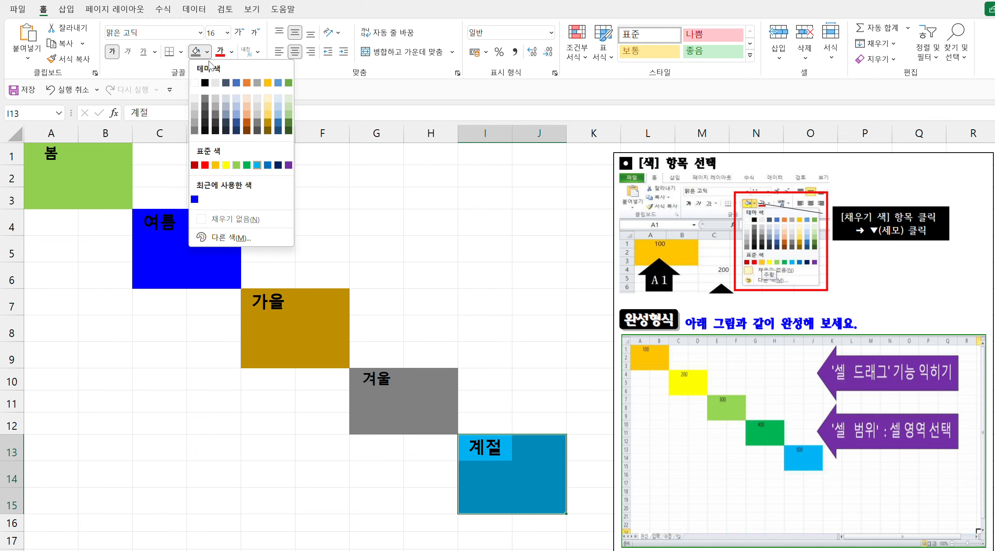
click(245, 219)
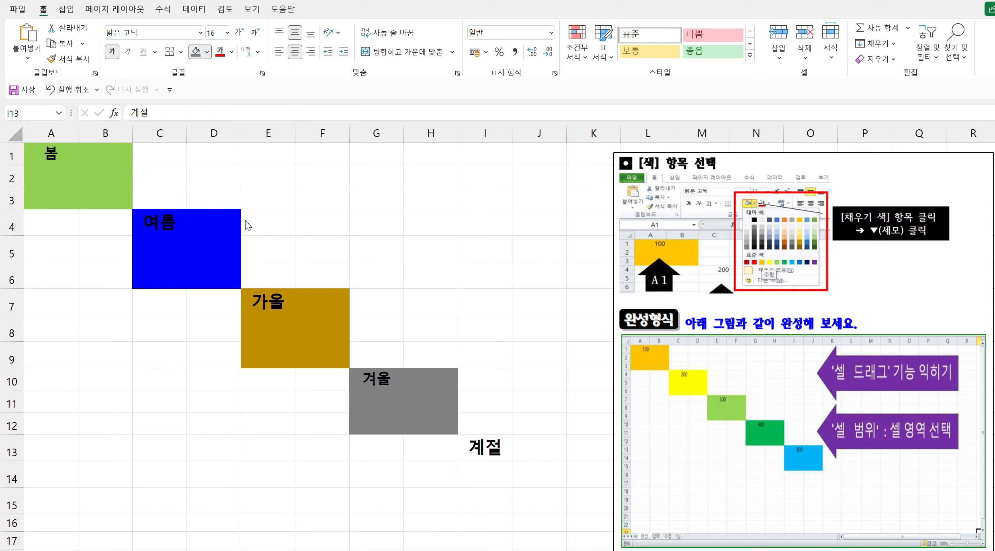
click(538, 484)
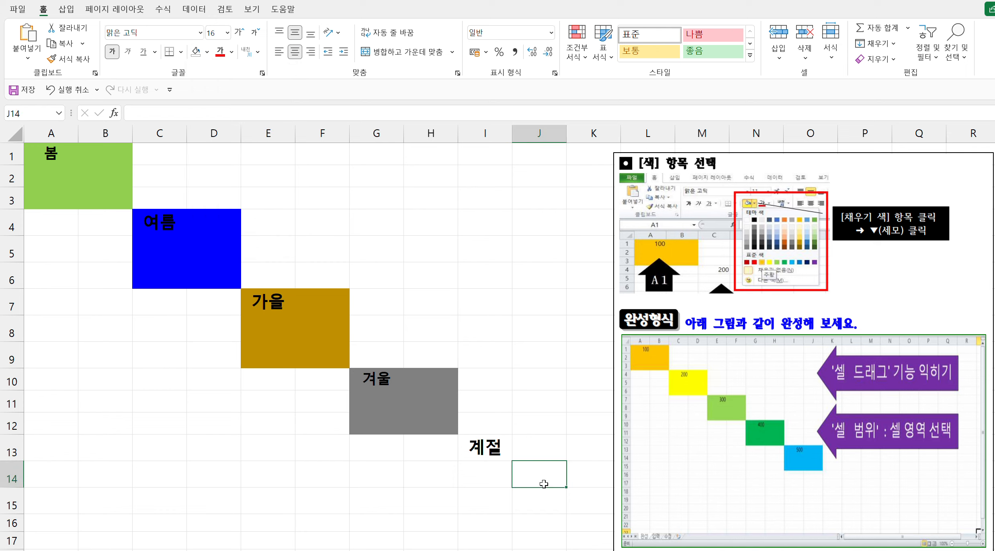
Delete the word 계절 from cell I13.
click(489, 455)
click(504, 483)
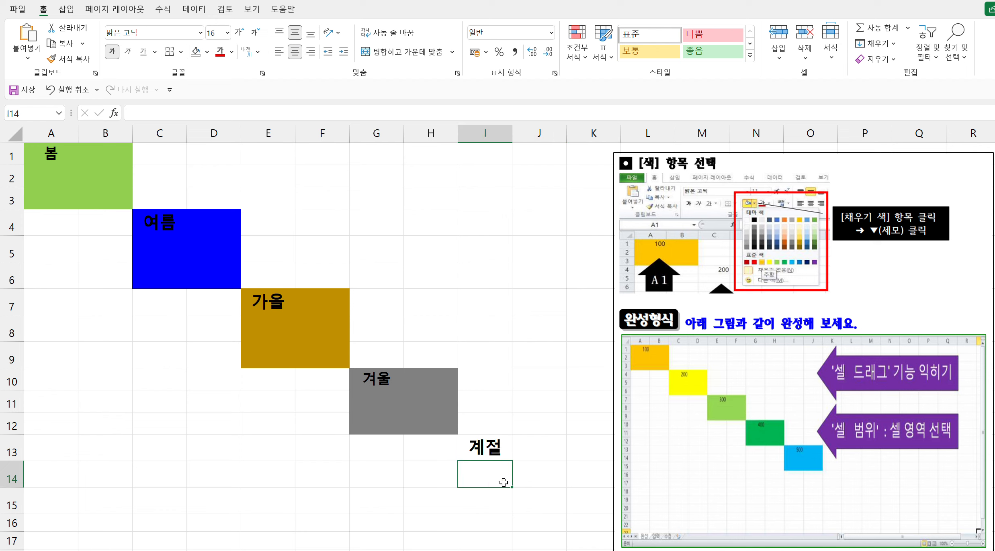
click(490, 447)
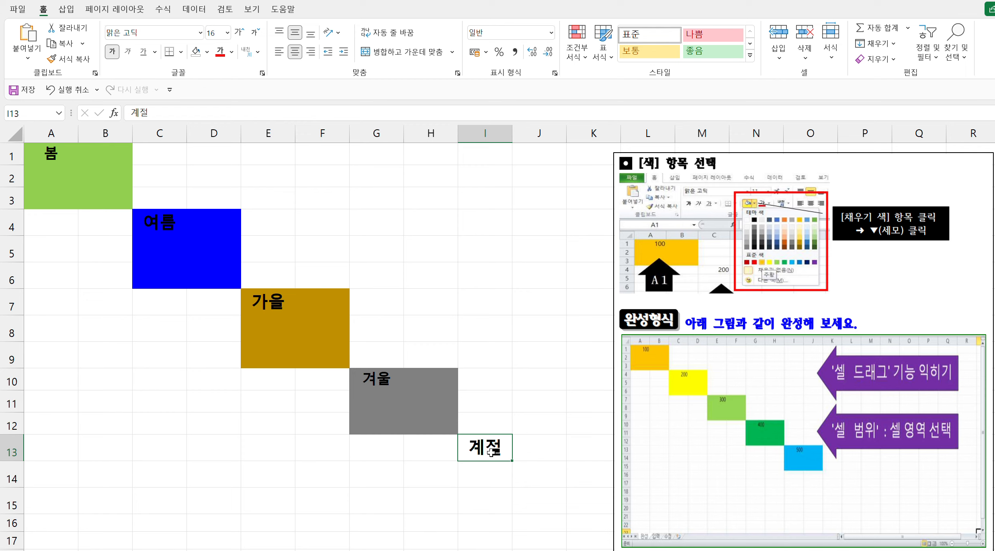
key(Delete)
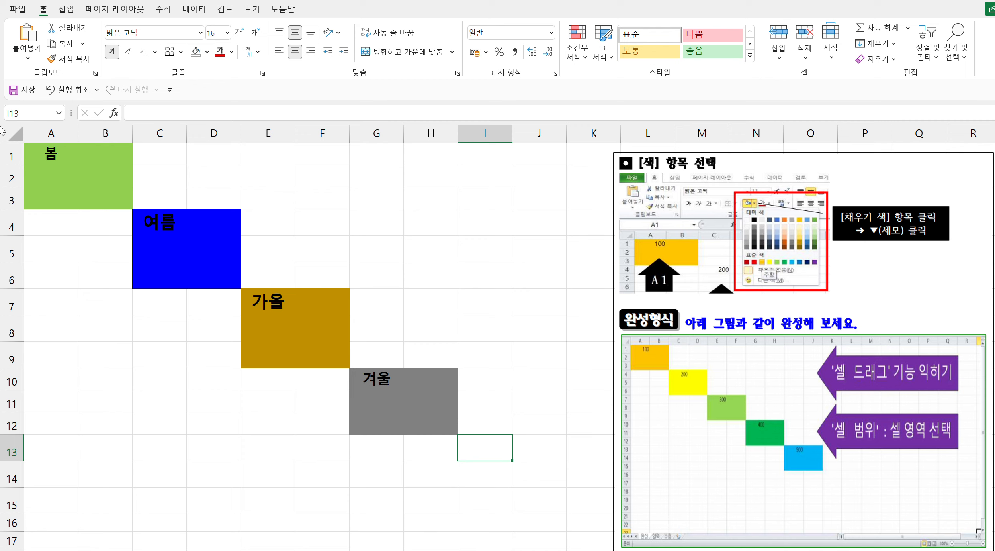
click(49, 152)
click(157, 219)
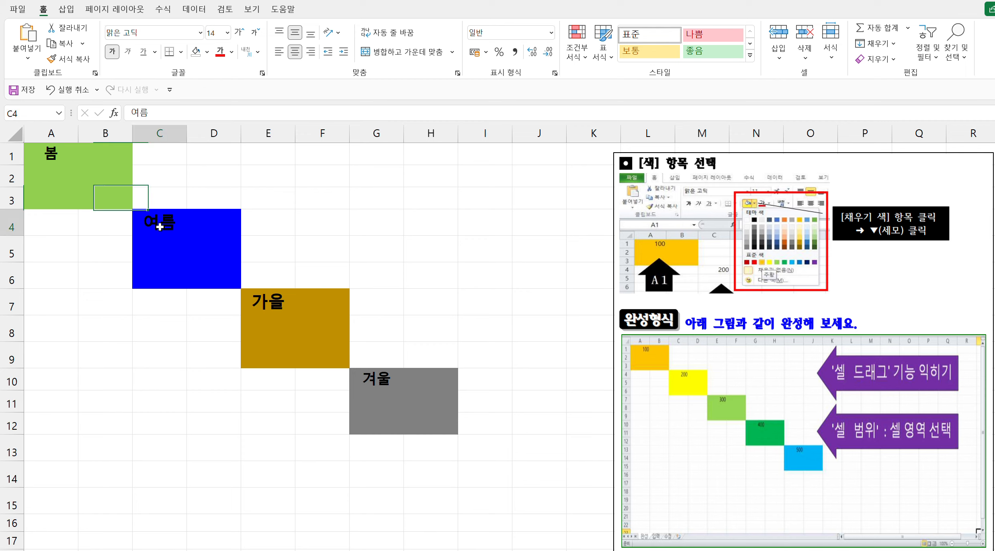
click(283, 311)
click(382, 383)
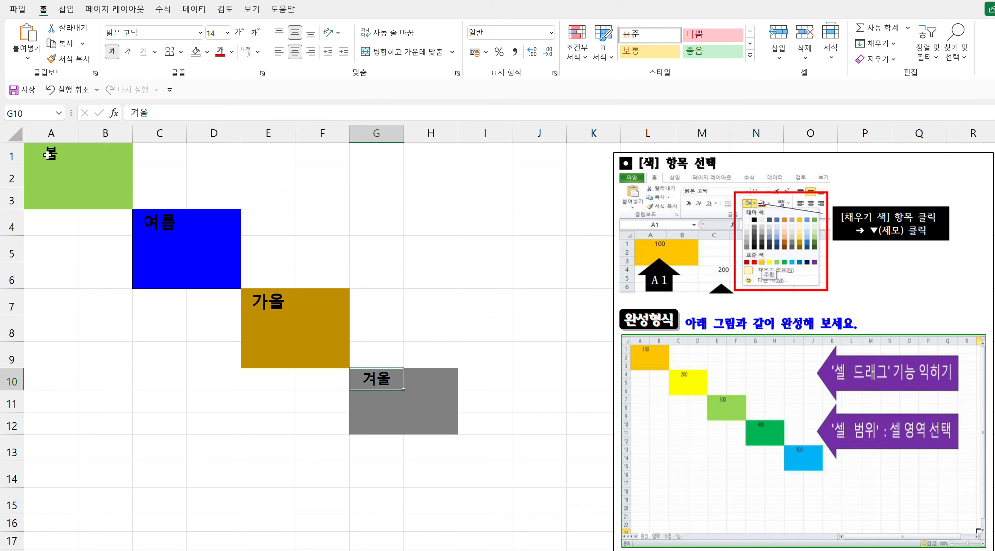
Try filling the larger range A1:B5 with gold and undo the fill.
drag(49, 156, 105, 247)
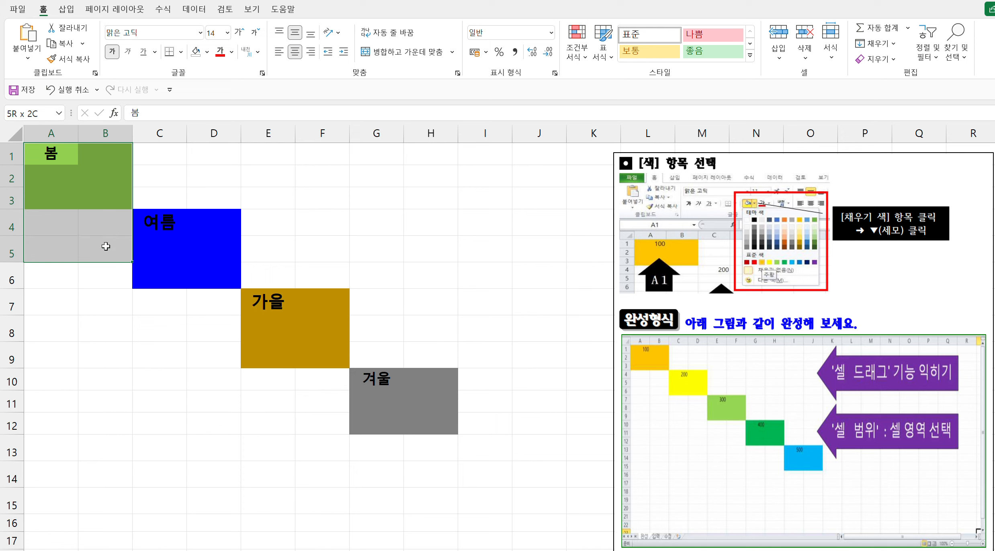
click(207, 51)
click(267, 122)
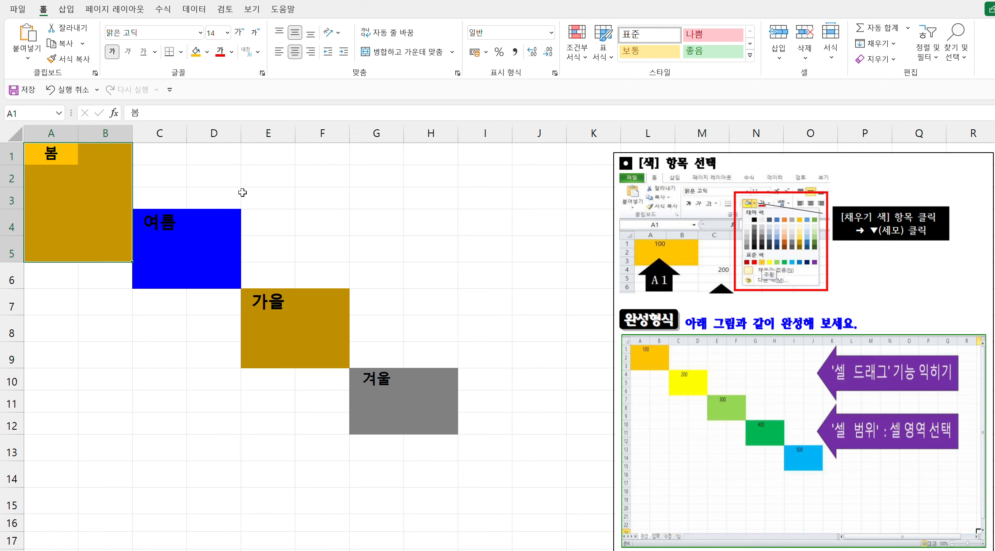
click(125, 320)
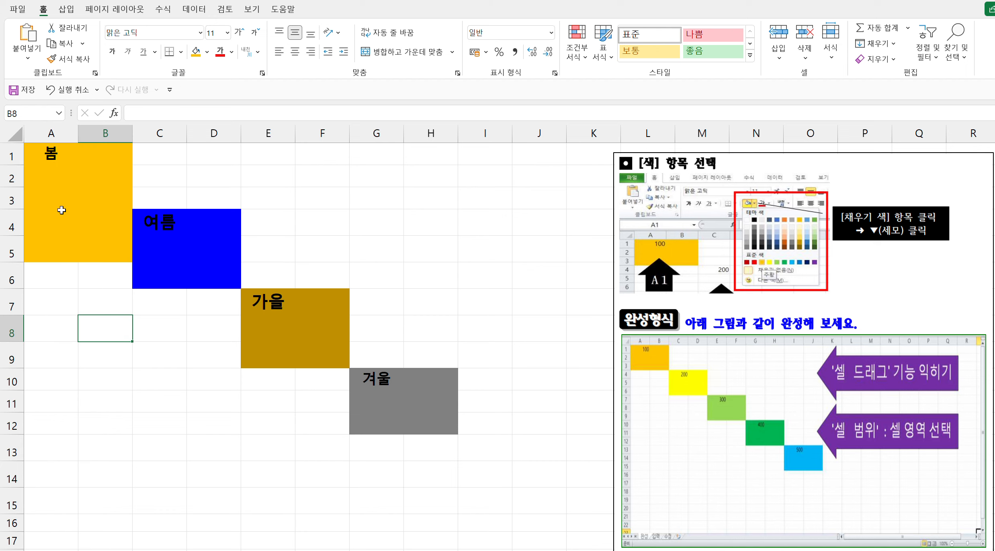
click(53, 91)
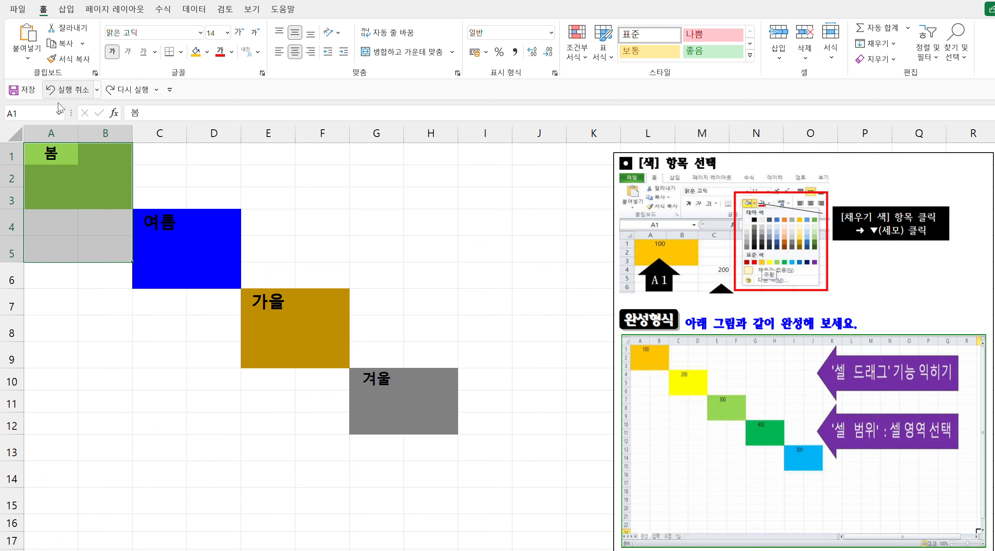
click(65, 230)
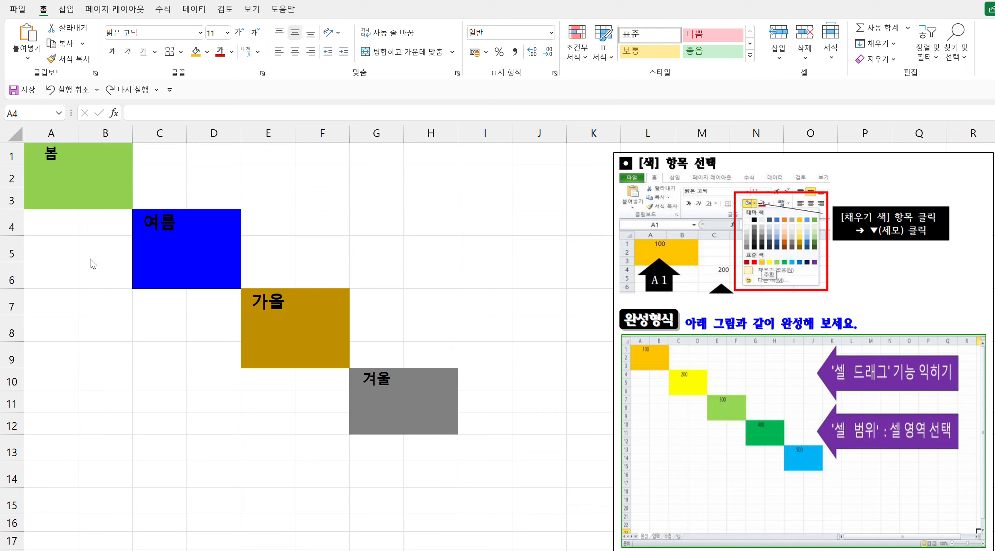
click(63, 247)
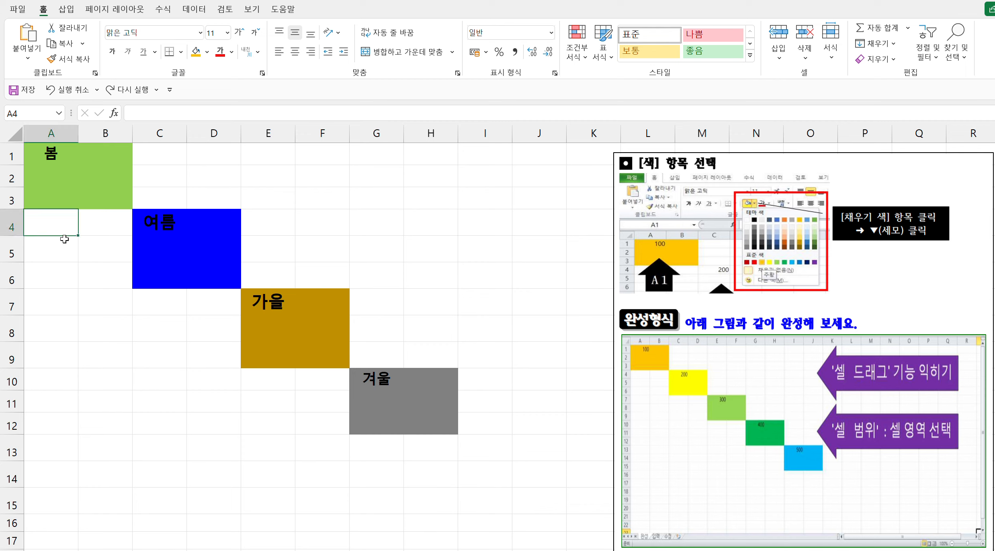
Delete the season words in cells A1:I12 and remove the fill colour from the same range.
click(45, 156)
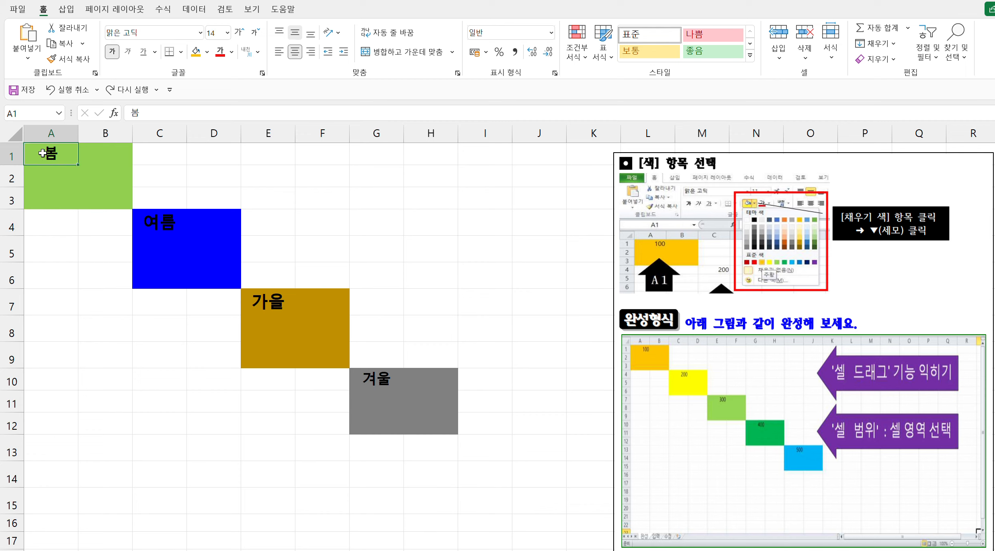
drag(43, 153, 496, 423)
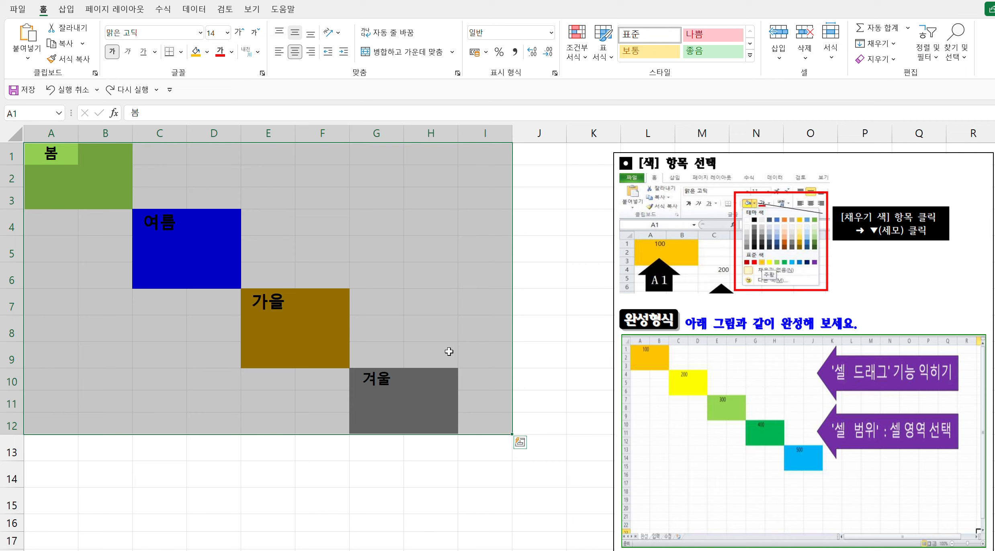
key(Delete)
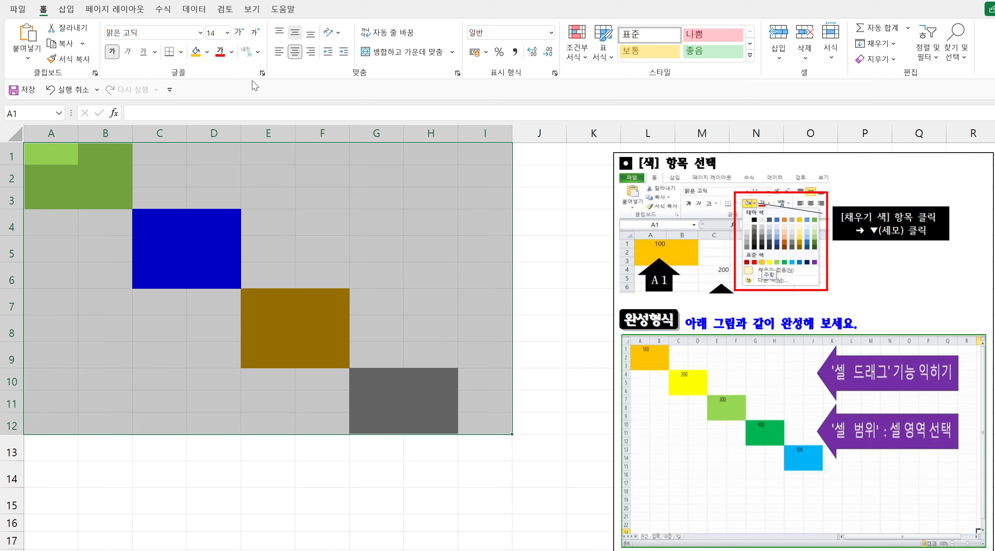
click(207, 52)
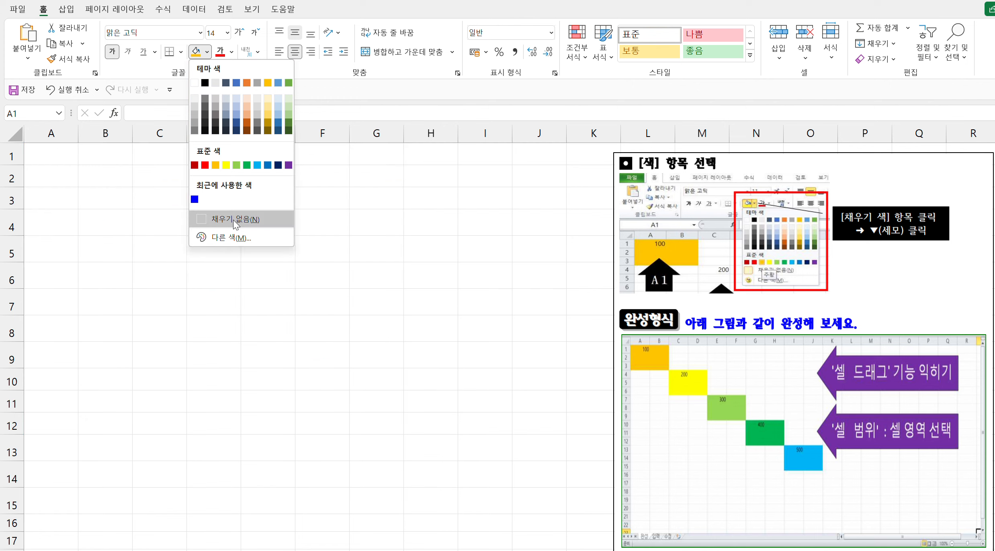
click(233, 220)
click(233, 219)
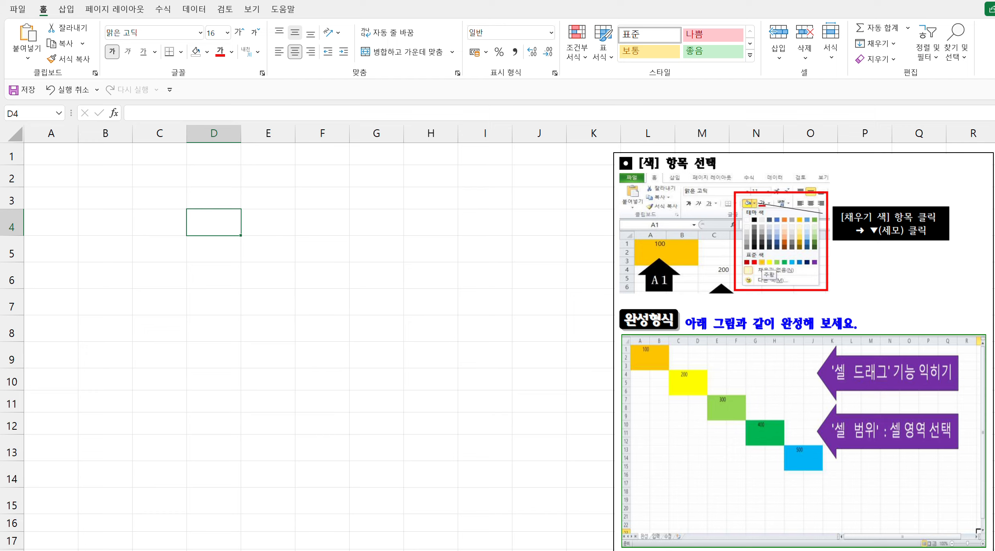
click(214, 34)
text(16)
key(Return)
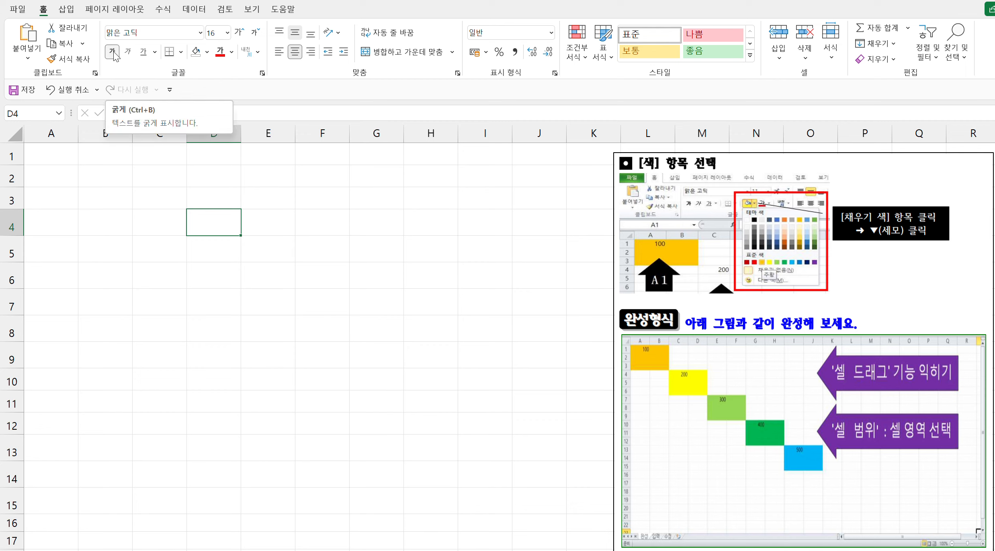
click(113, 52)
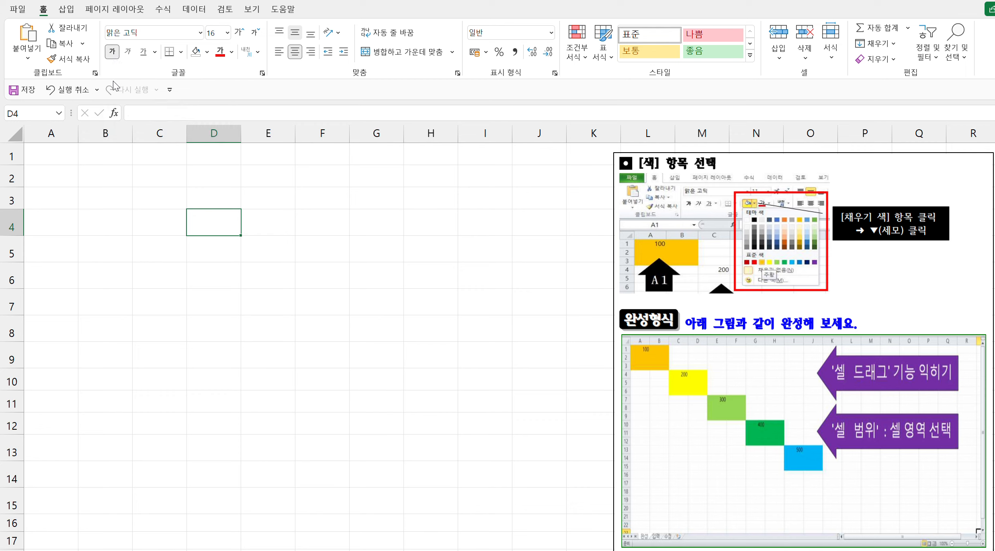
Set the font size of cells A1:K13 to 11 and turn off their bold formatting.
drag(70, 156, 568, 452)
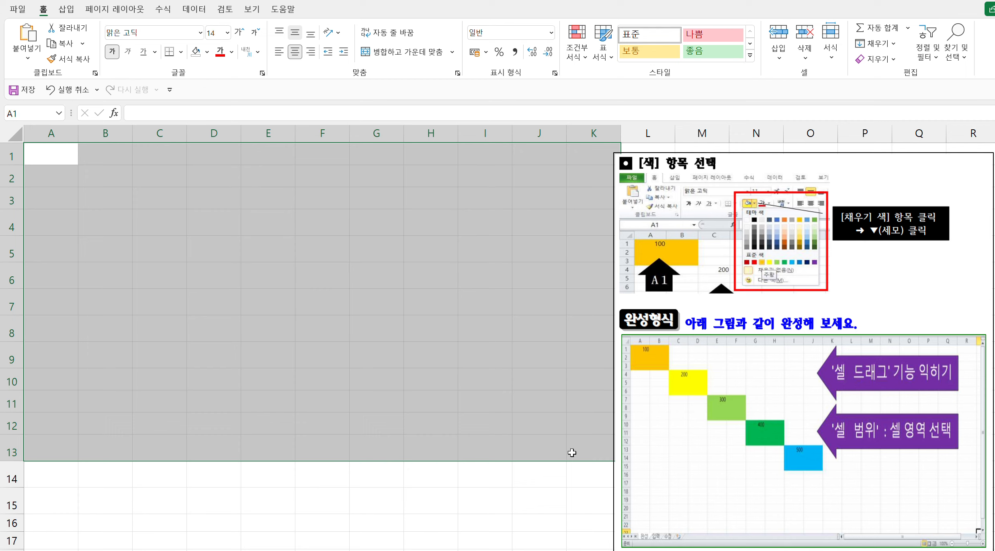
click(227, 32)
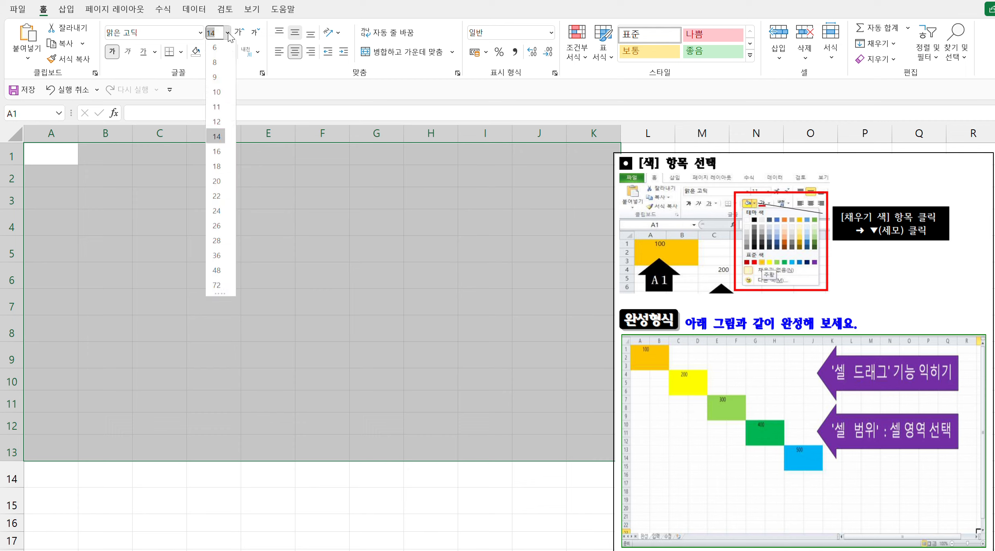
click(217, 108)
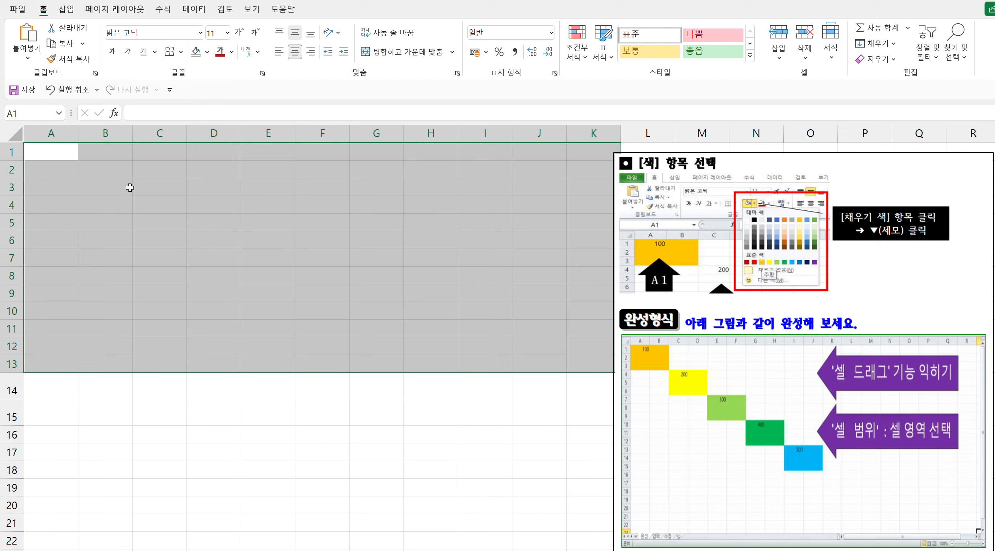
click(163, 245)
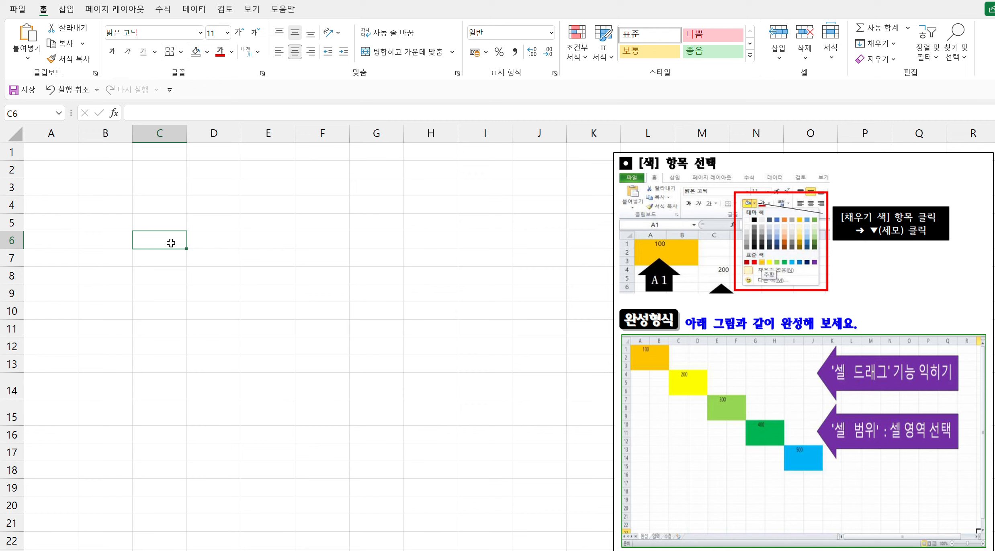
click(103, 171)
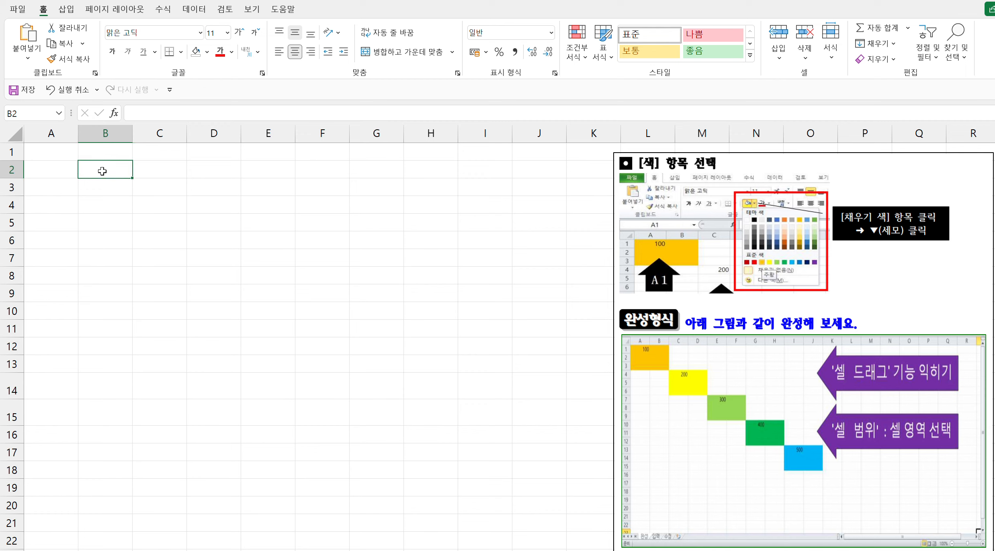
click(68, 170)
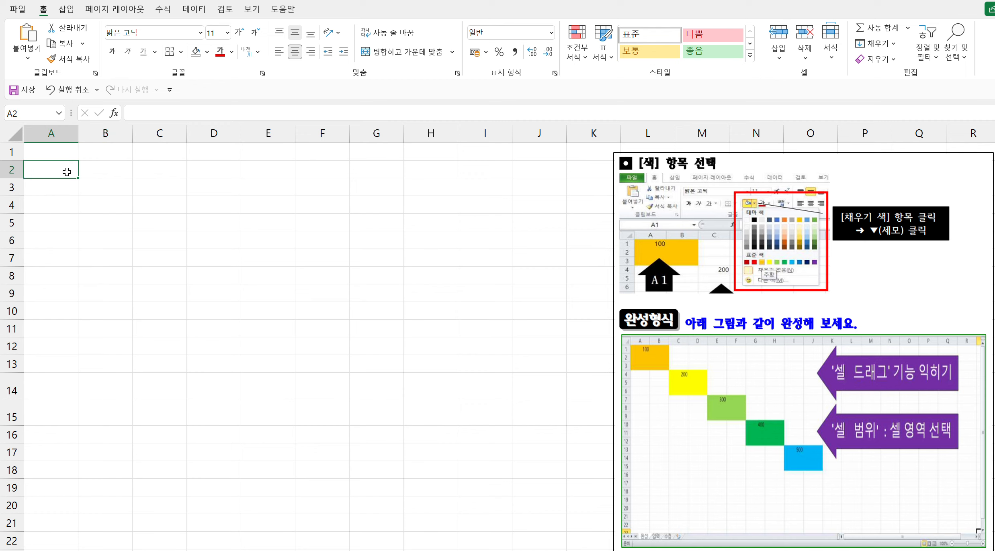